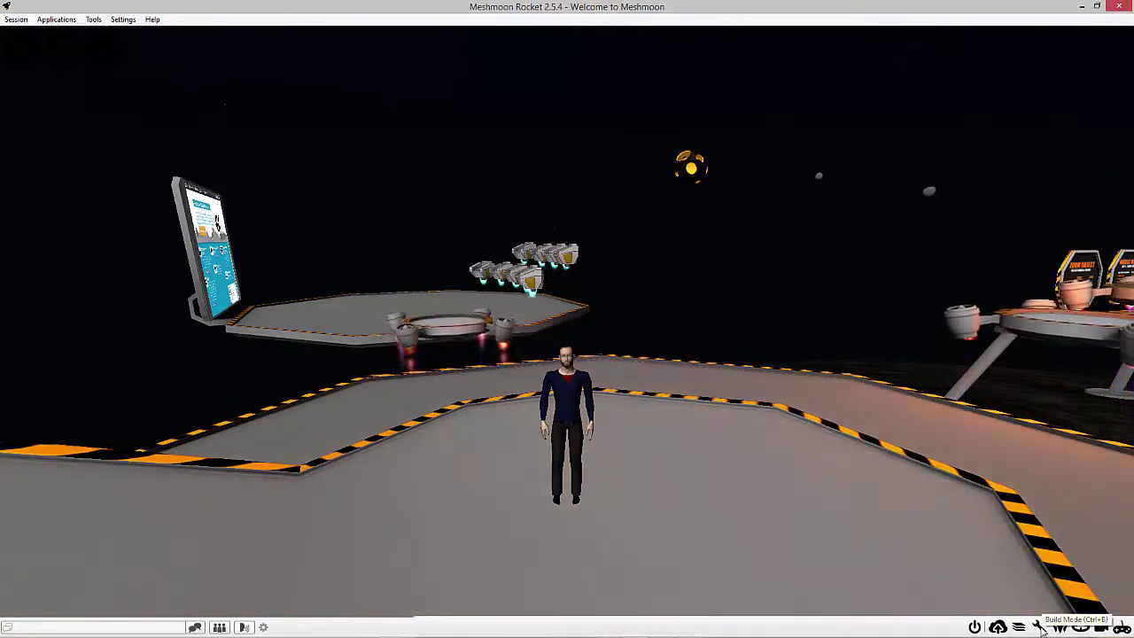
Enter Build Mode and disable the fog in the environment settings.
click(1041, 626)
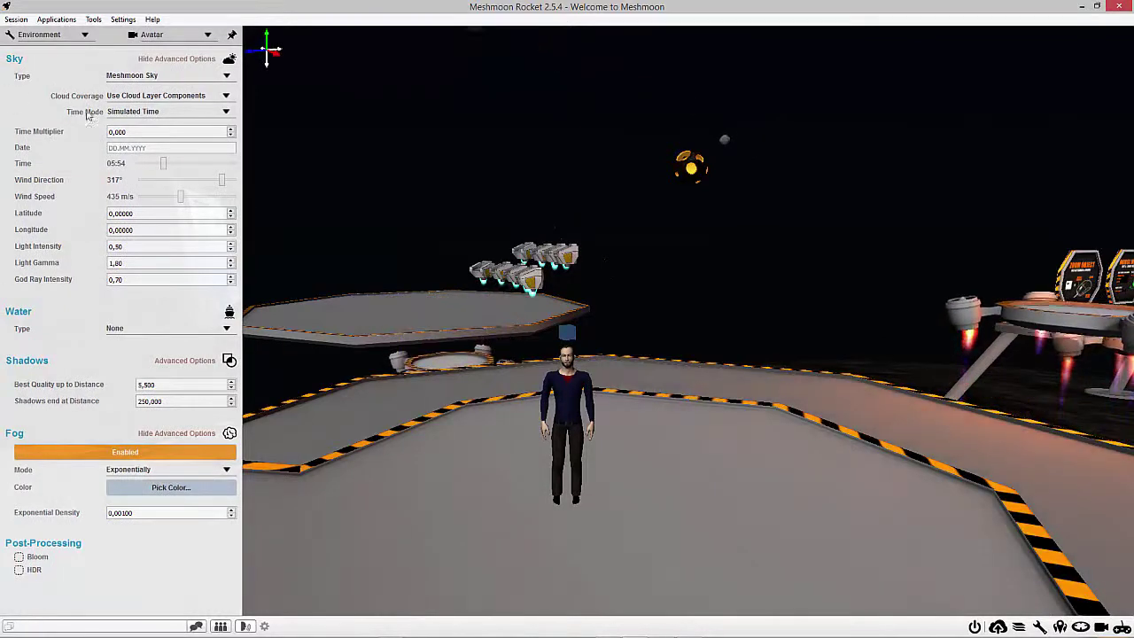
click(153, 60)
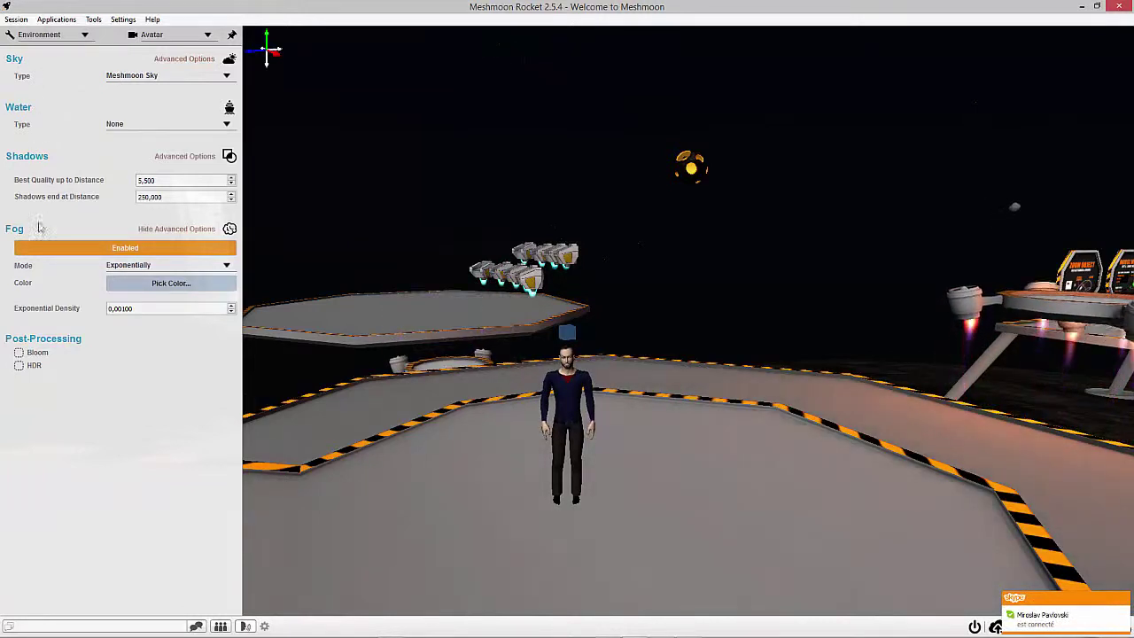
click(129, 251)
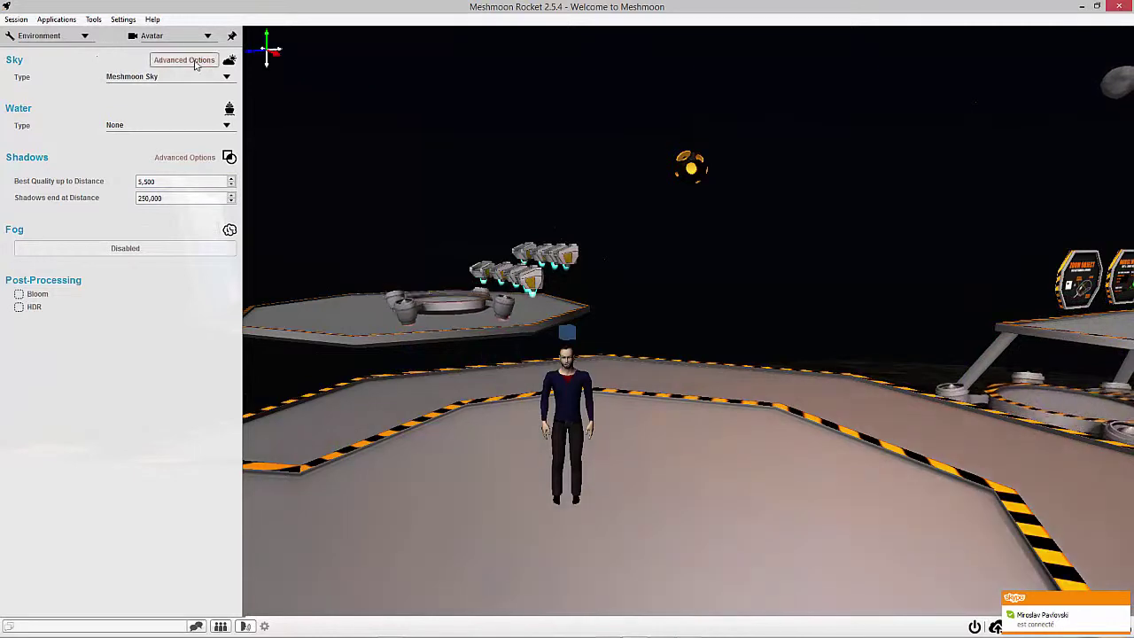
Keep the Meshmoon Sky type, show its advanced options and set the cloud coverage to Mostly Cloudy.
click(133, 77)
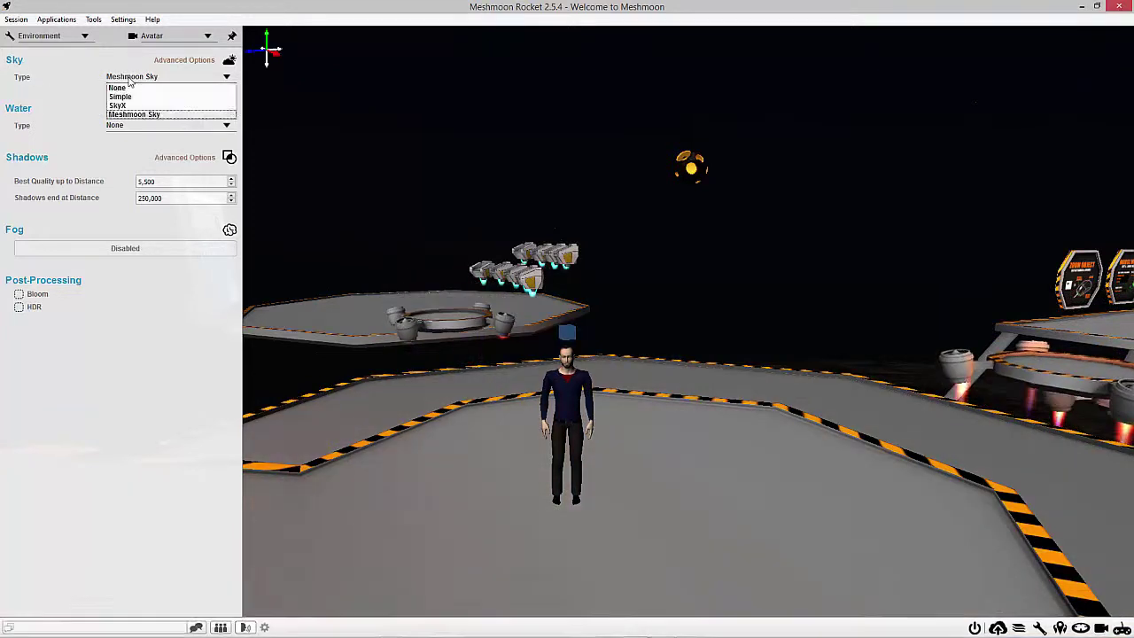
click(151, 104)
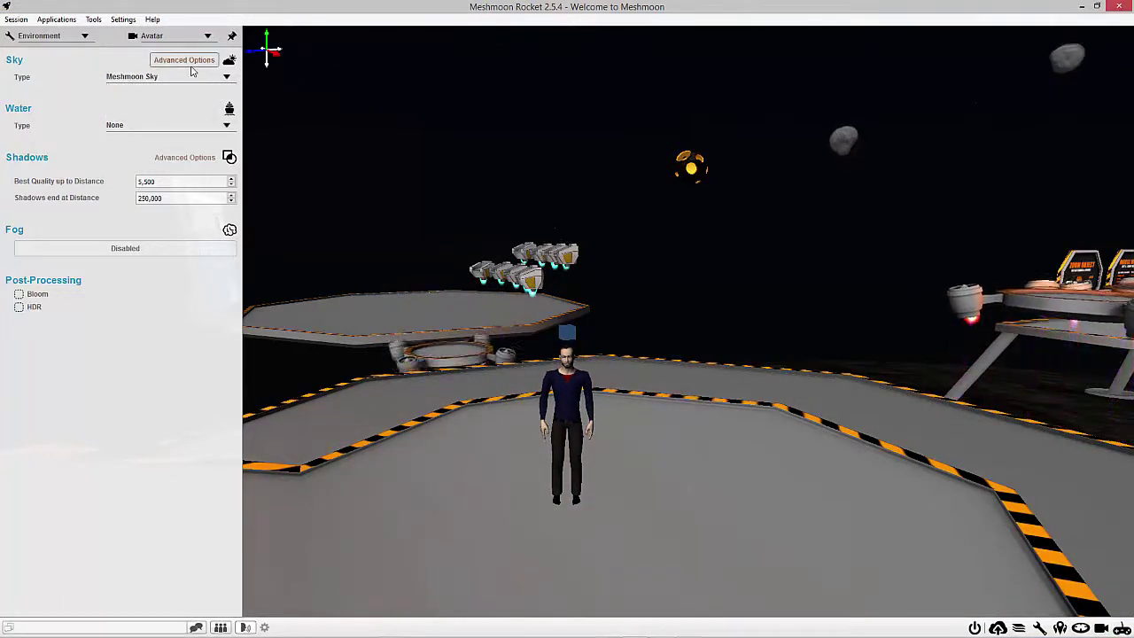
click(117, 78)
click(168, 63)
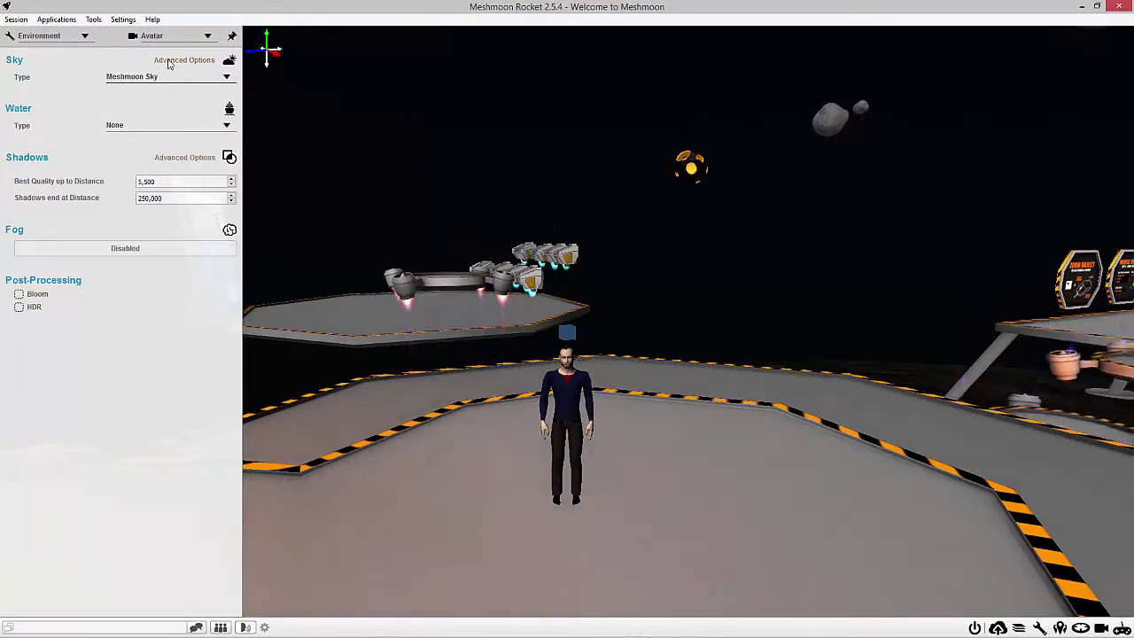
click(169, 60)
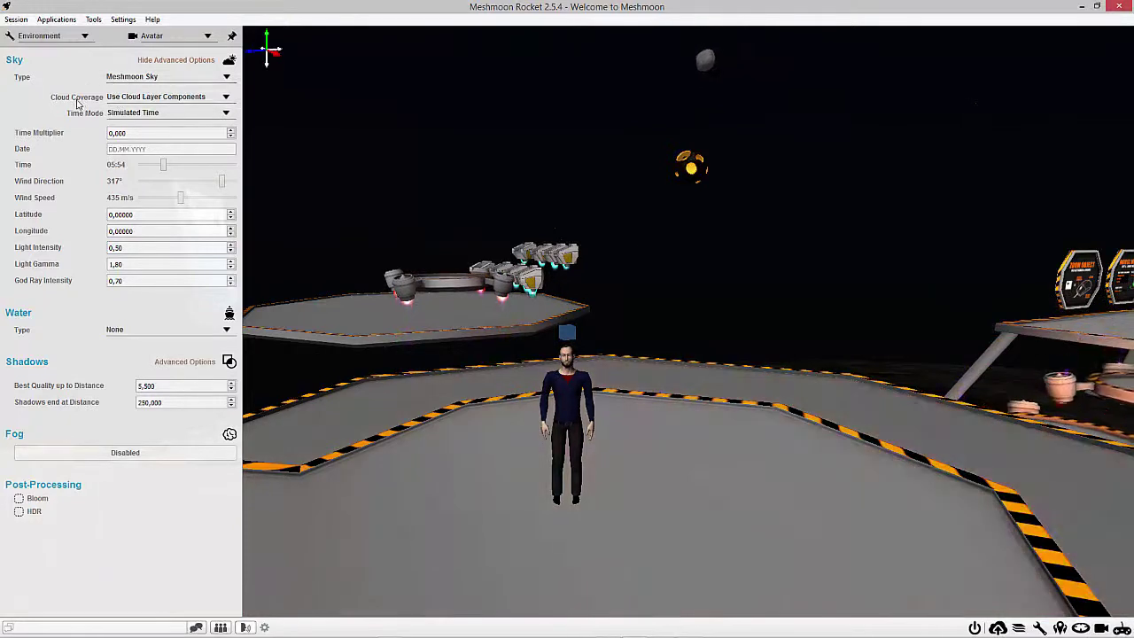
click(136, 97)
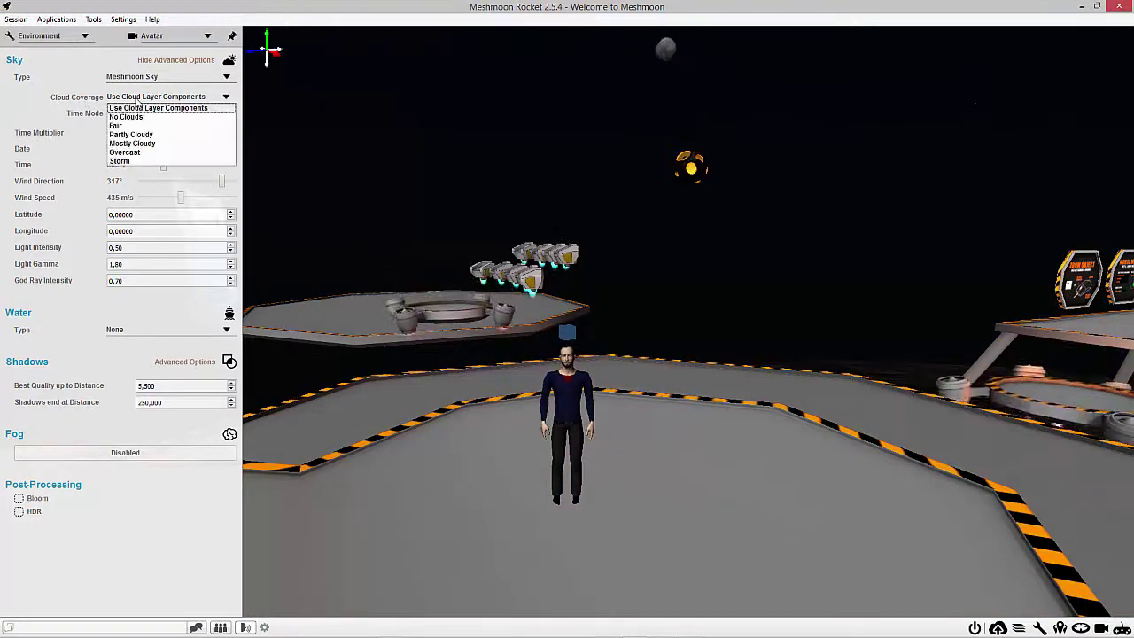
click(144, 143)
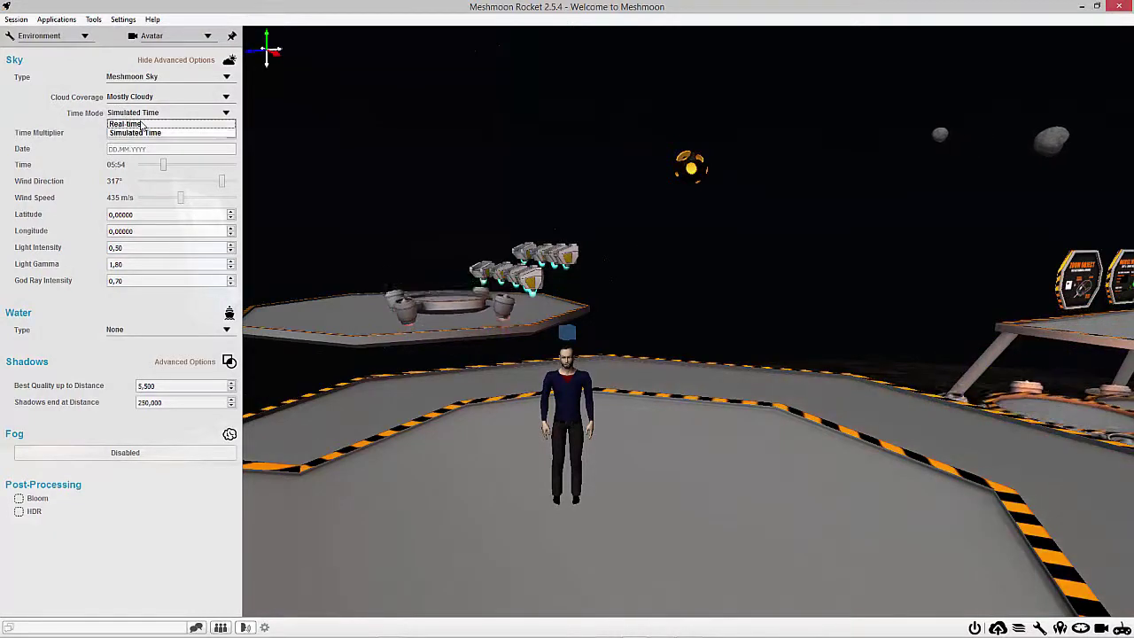
Keep the sky on Simulated Time with a time multiplier of 0, and set the date to 8.8.2014 and time to about 11:55.
click(80, 128)
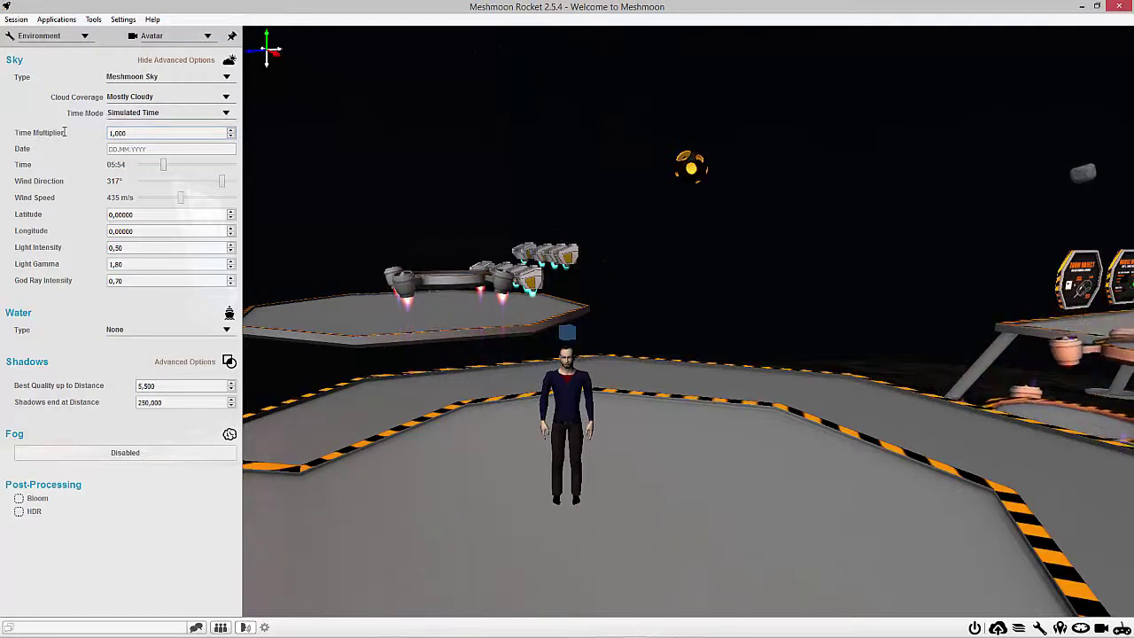
click(135, 135)
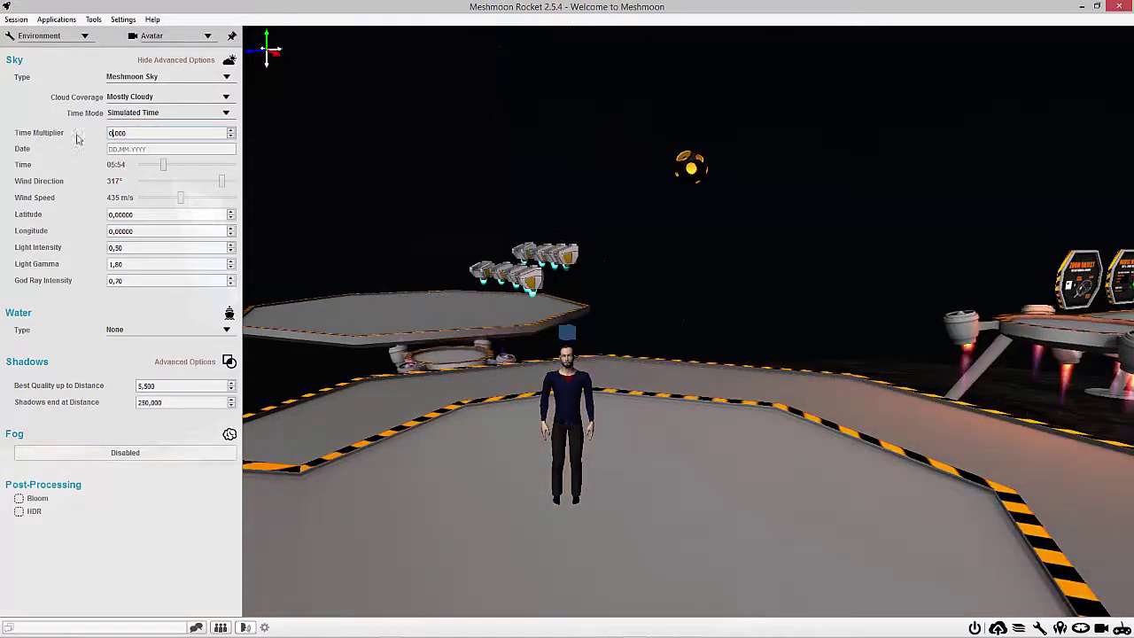
drag(163, 170, 194, 174)
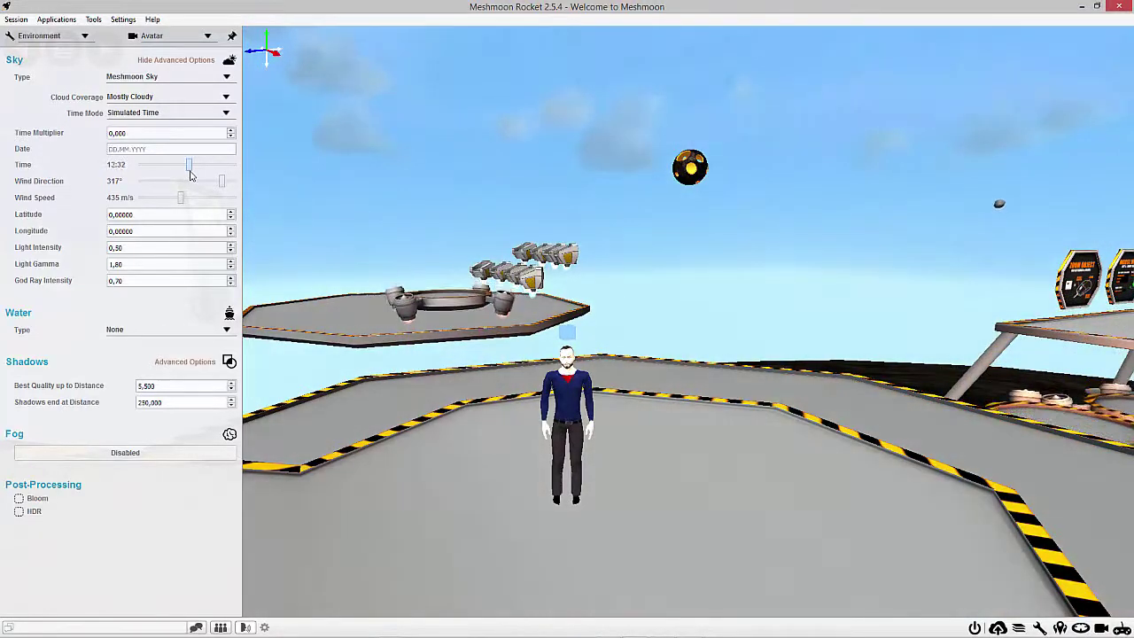
click(109, 149)
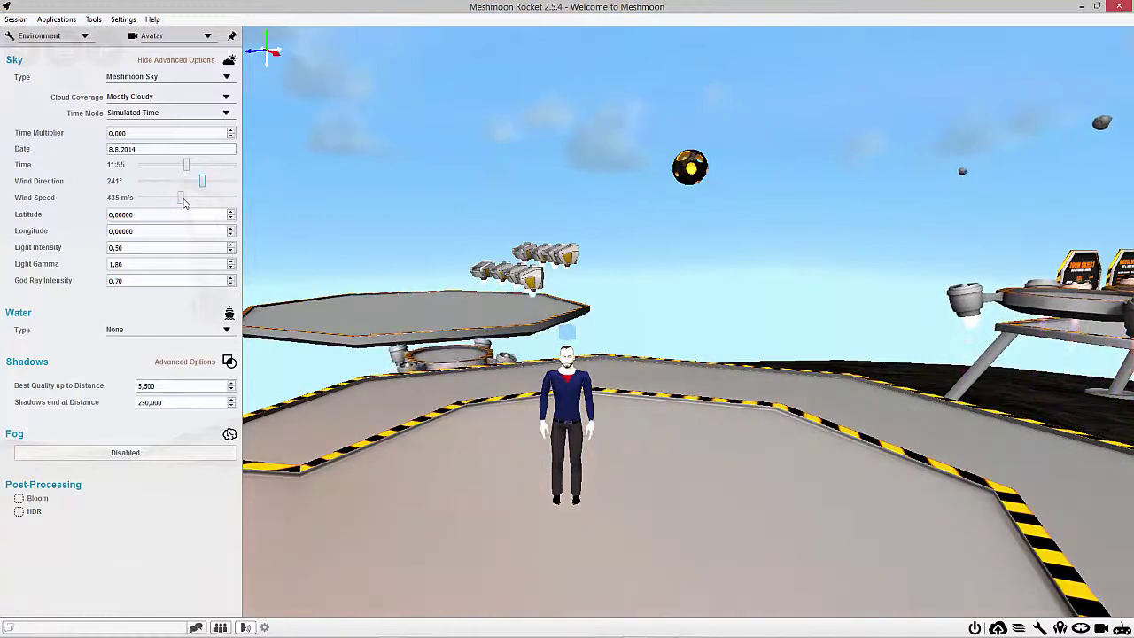
Try the maximum wind speed of 1000 m/s, then set the wind direction to about 174° and the speed to about 200 m/s.
drag(169, 200, 233, 202)
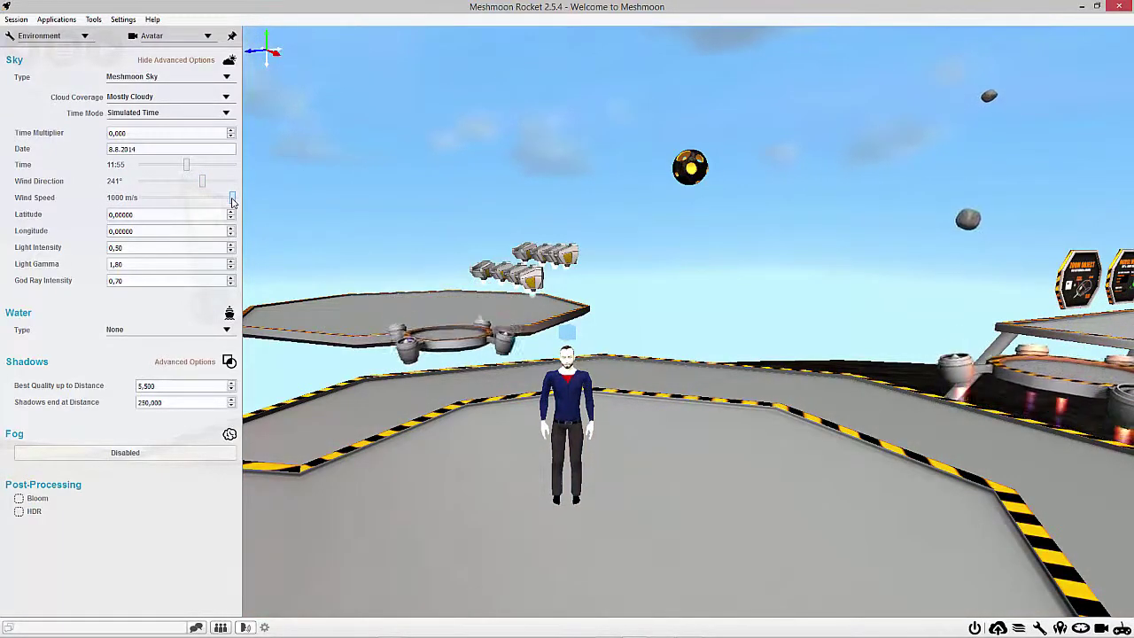
right_drag(481, 245, 224, 235)
mouse_move(186, 183)
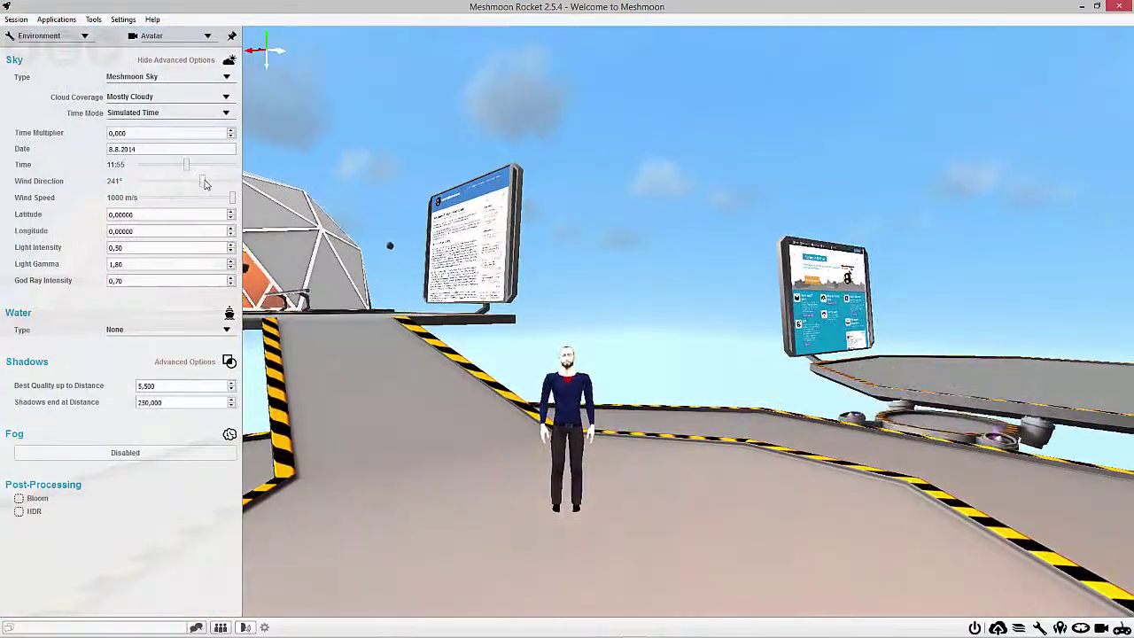
scroll(185, 182, down, 1)
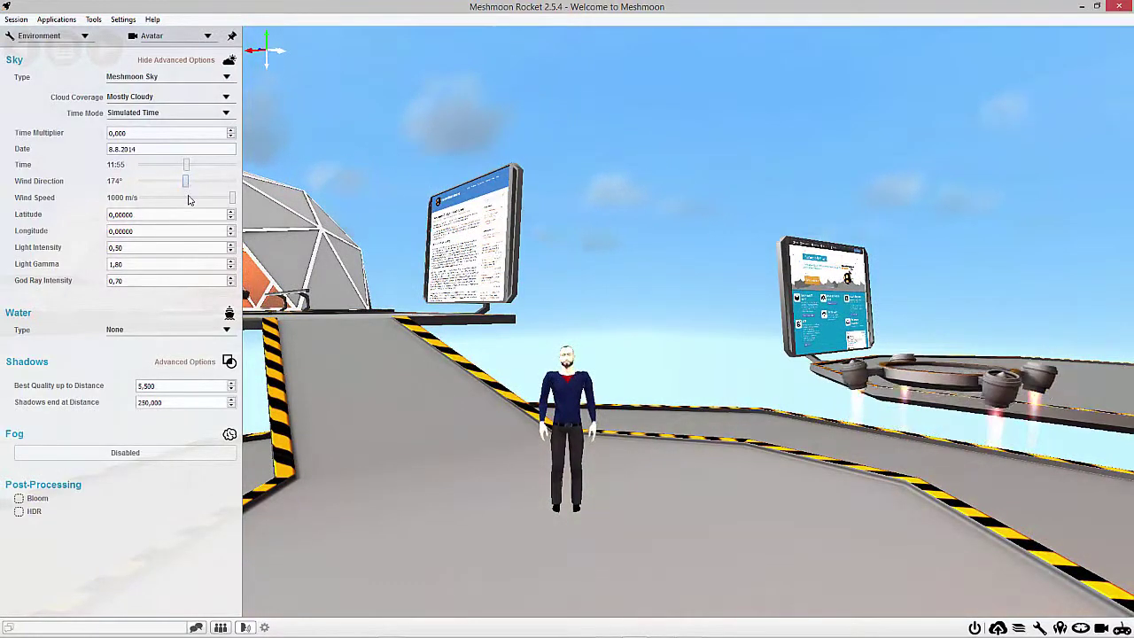
scroll(181, 201, down, 1)
scroll(186, 202, down, 10)
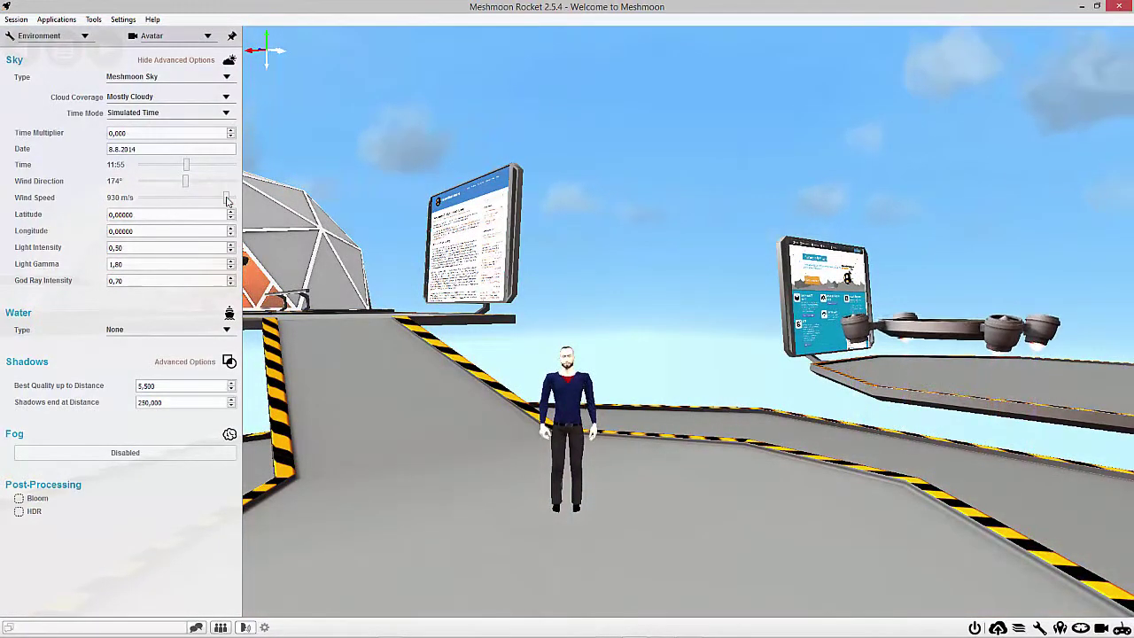
scroll(190, 200, down, 15)
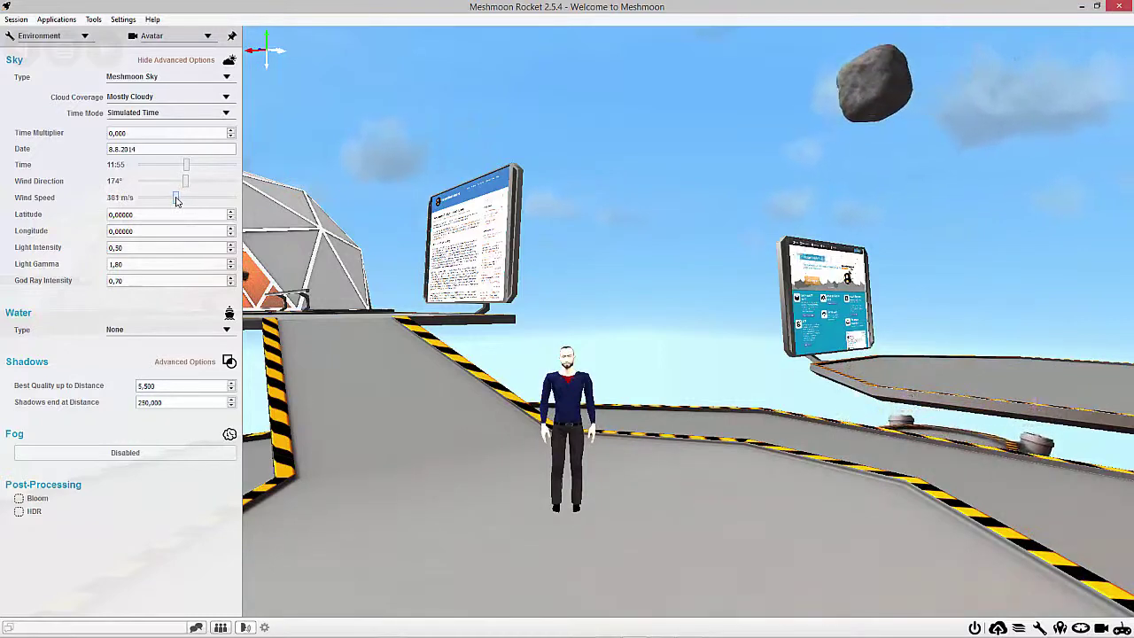
drag(177, 200, 164, 200)
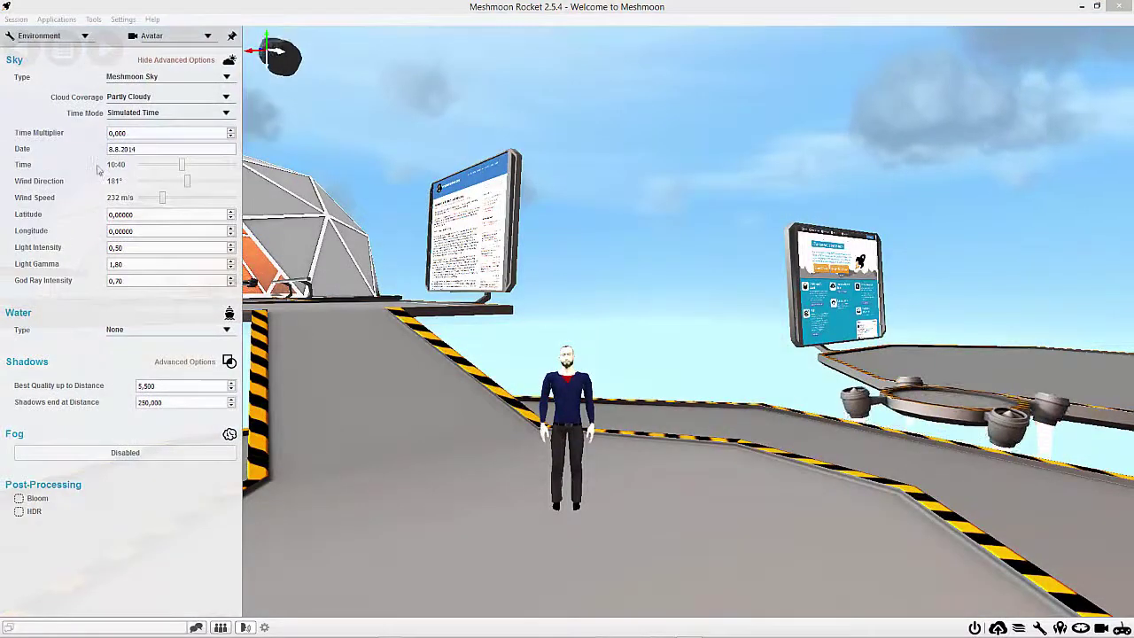
Switch the sky's time mode to Real-time and look through the available time zones without choosing another one.
click(115, 113)
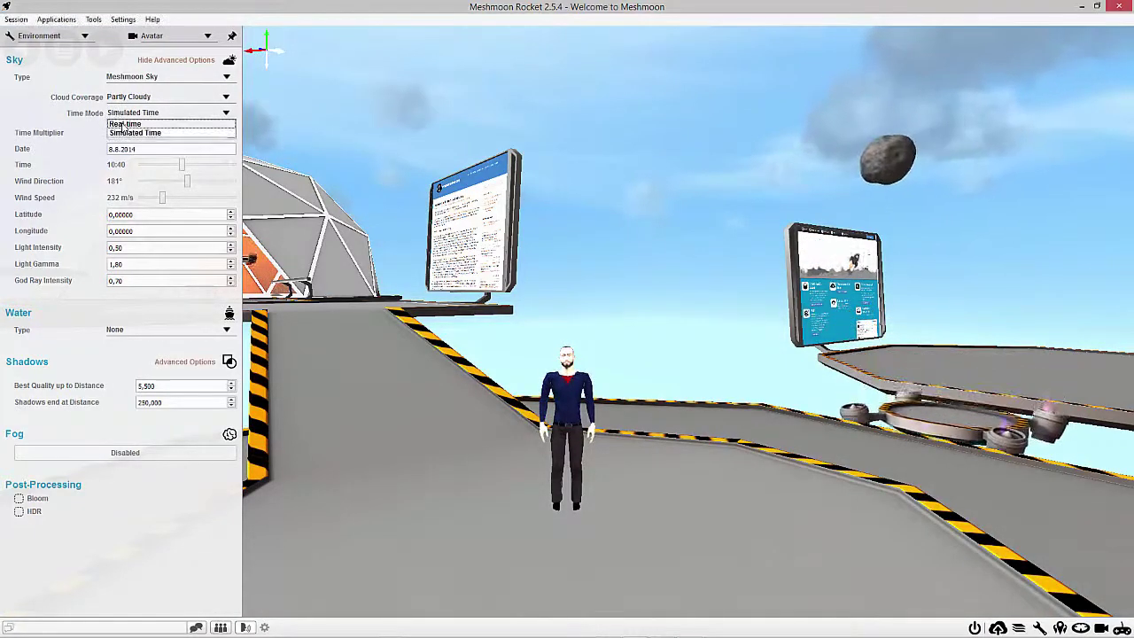
click(124, 121)
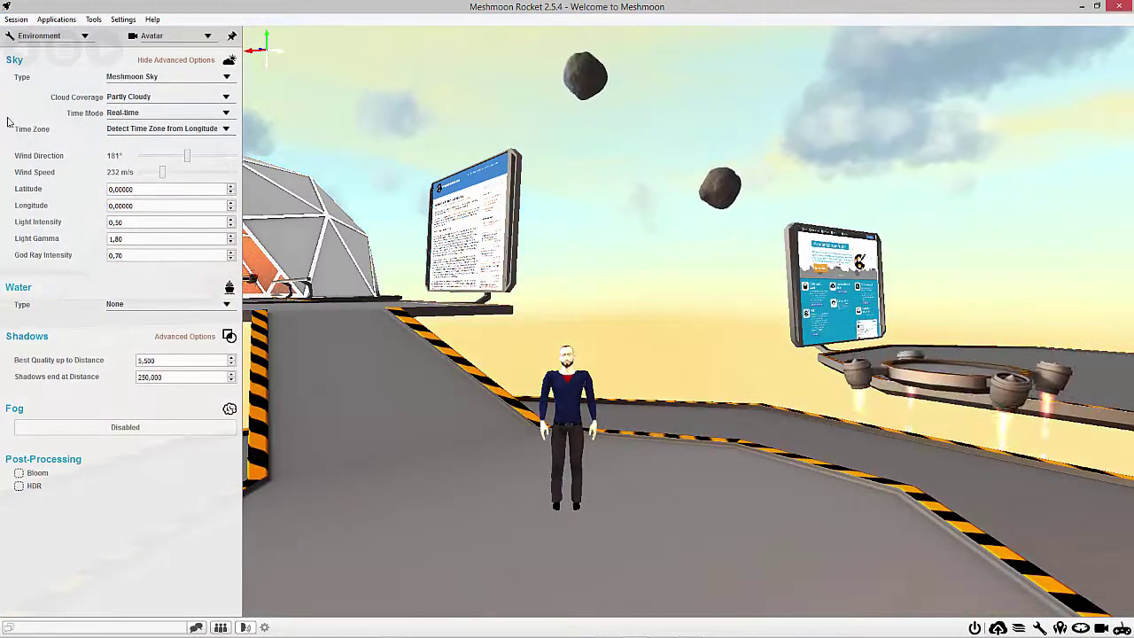
click(133, 129)
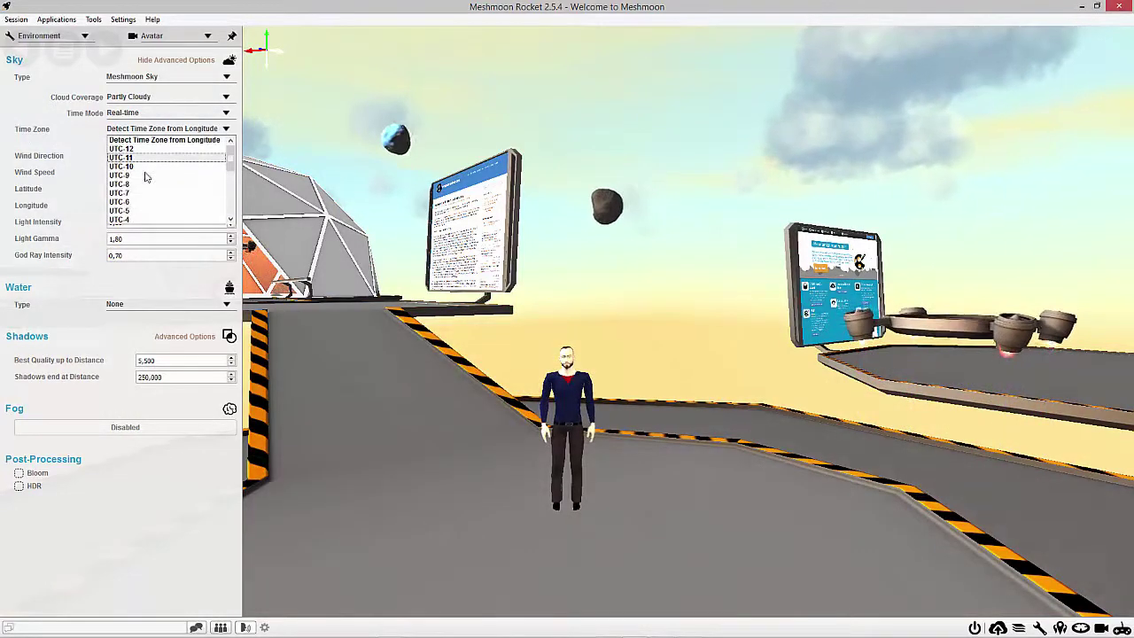
scroll(142, 187, down, 1)
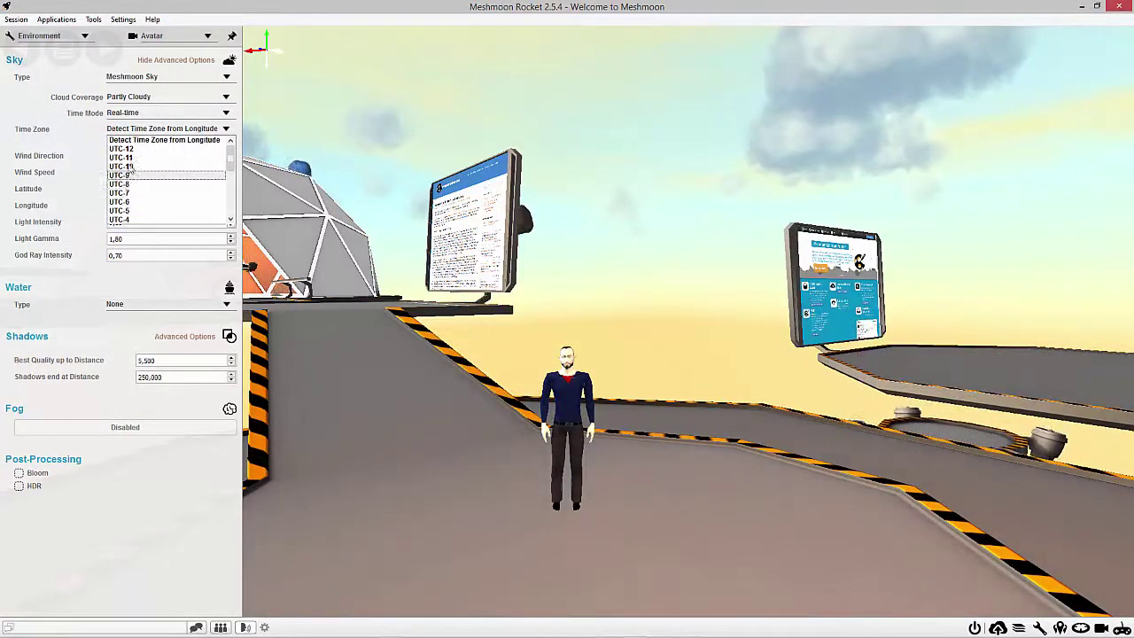
click(88, 130)
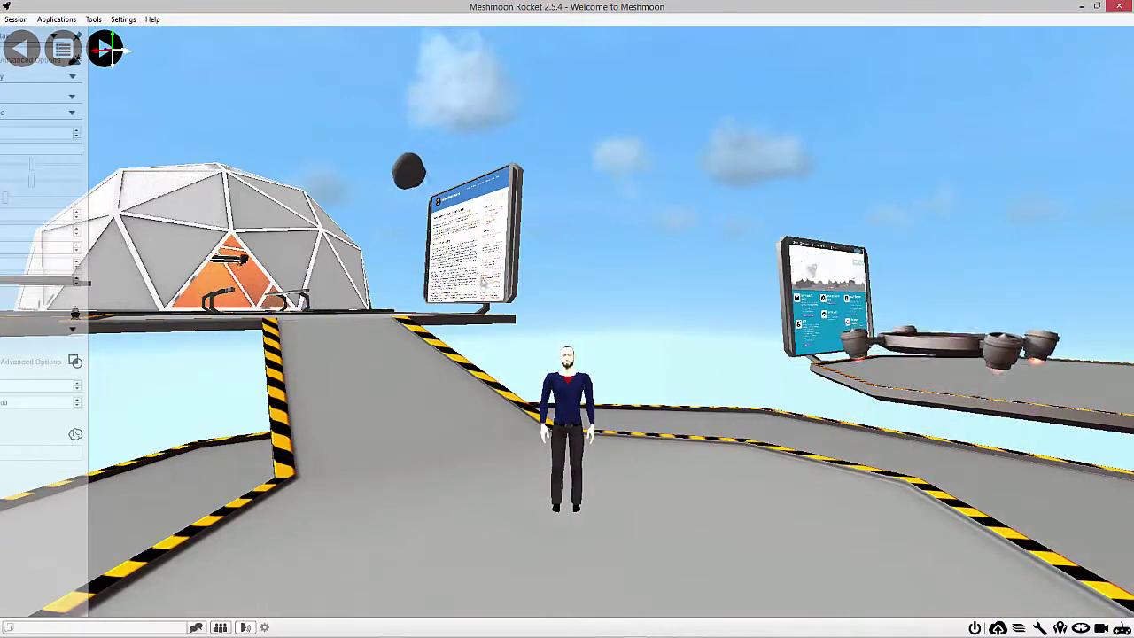
Preview the Overcast cloud coverage, set the coverage to Partly Cloudy and hide the sky's advanced options.
mouse_move(62, 253)
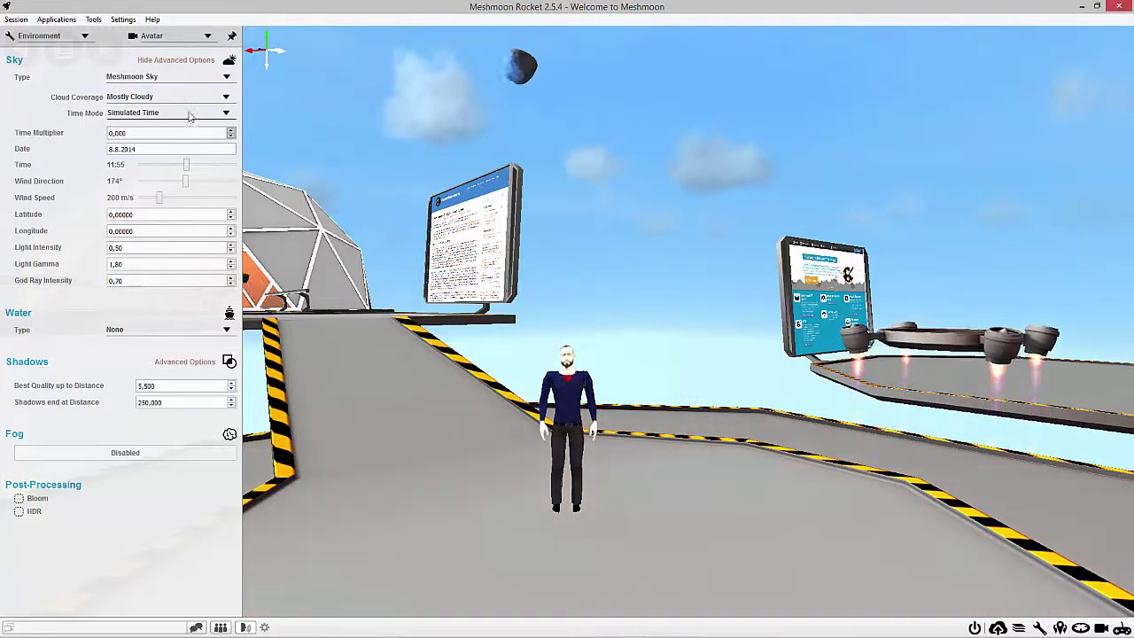
click(133, 98)
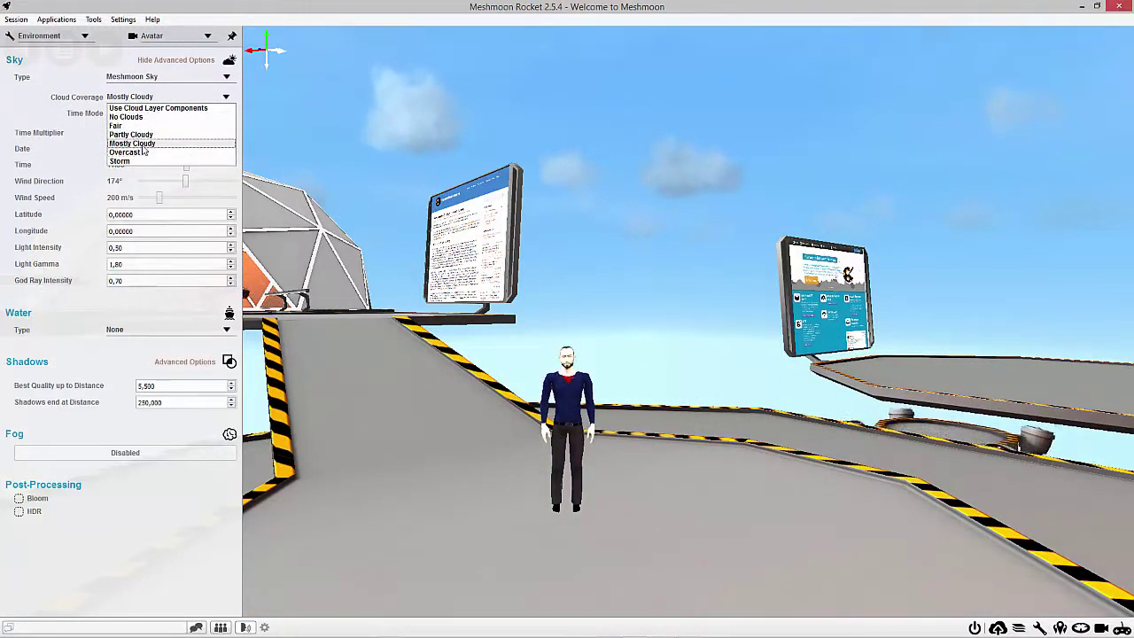
click(143, 134)
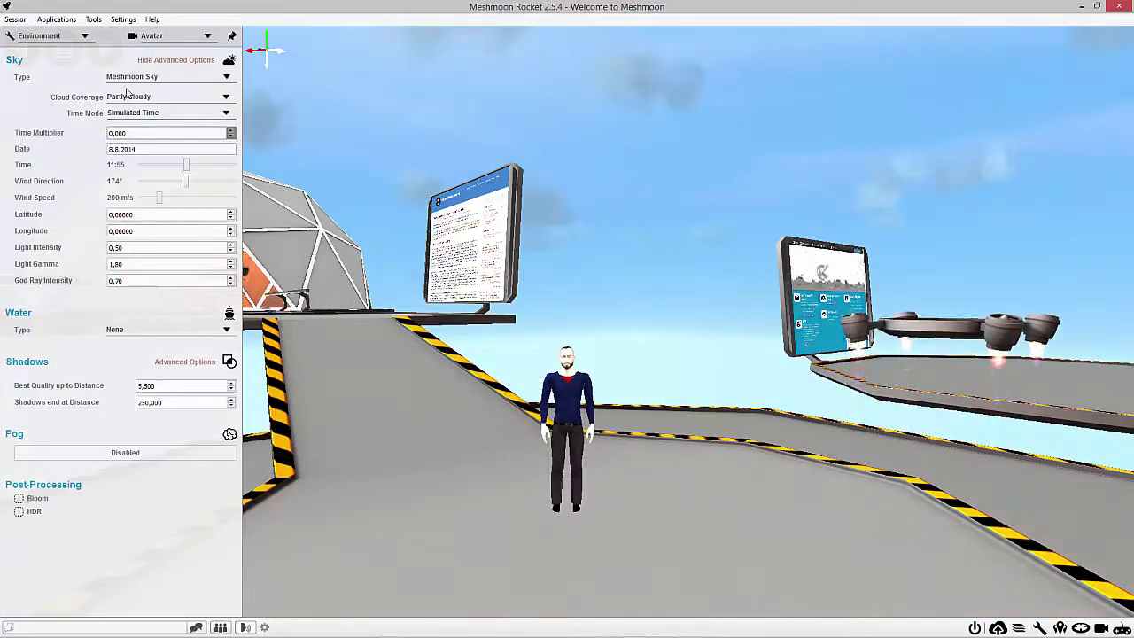
click(131, 98)
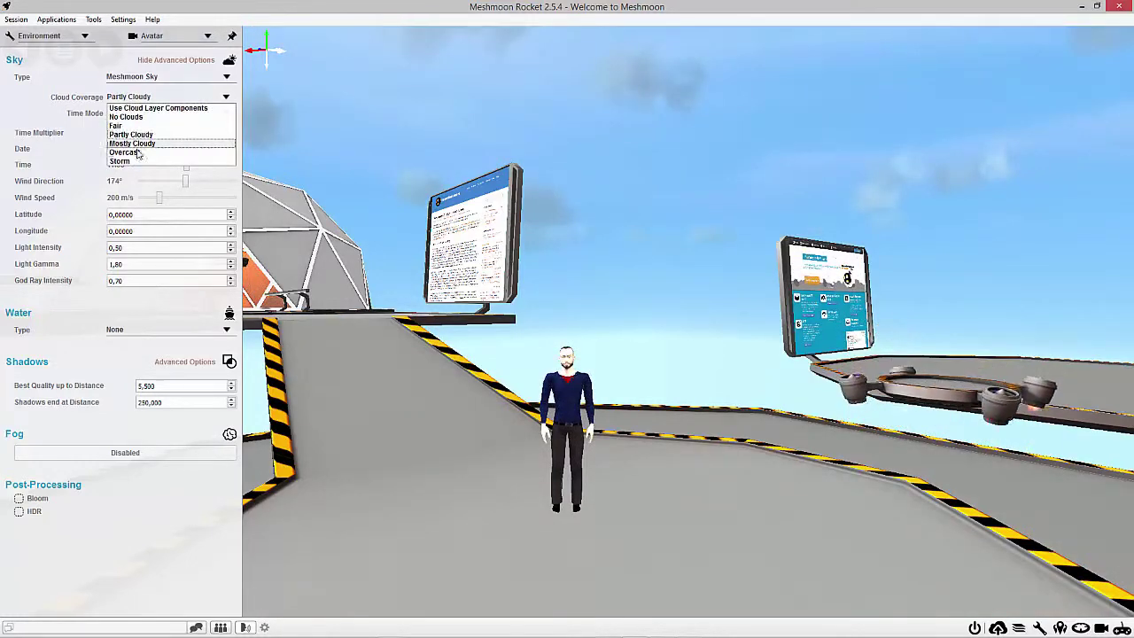
click(133, 152)
click(131, 96)
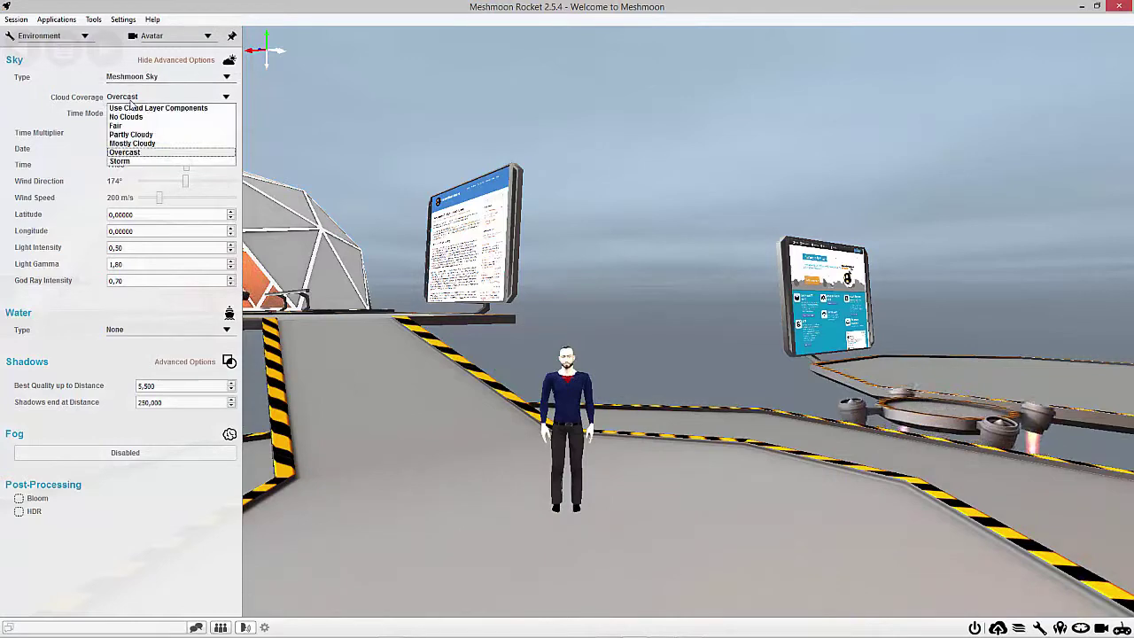
click(131, 135)
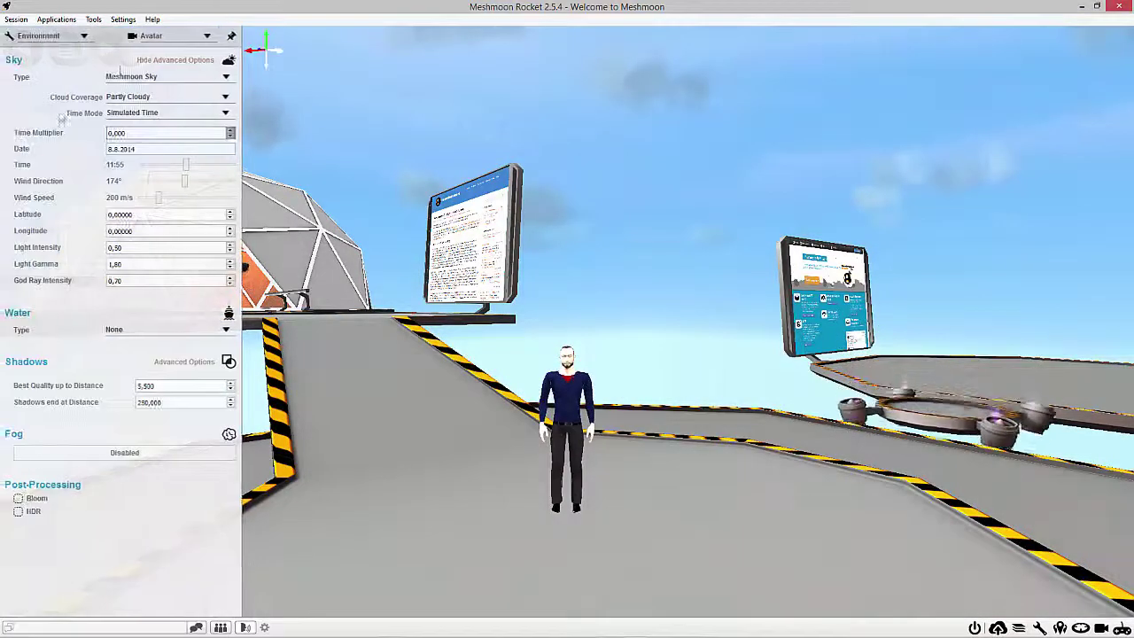
click(159, 62)
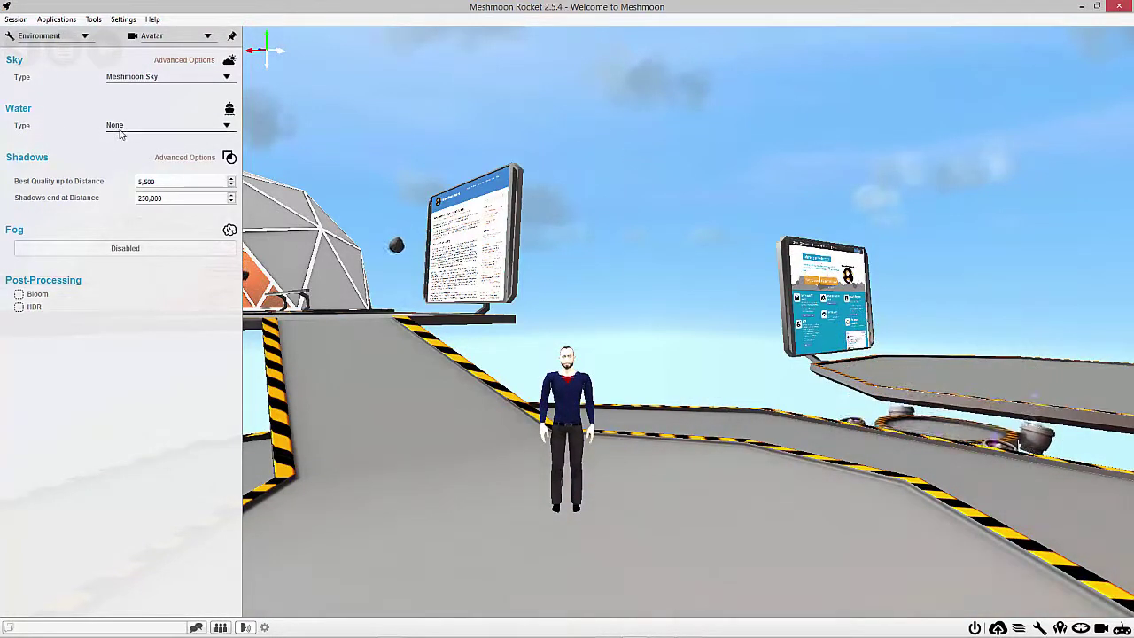
Set the water type to Complex and view the water surface above the avatar.
right_drag(392, 246, 764, 264)
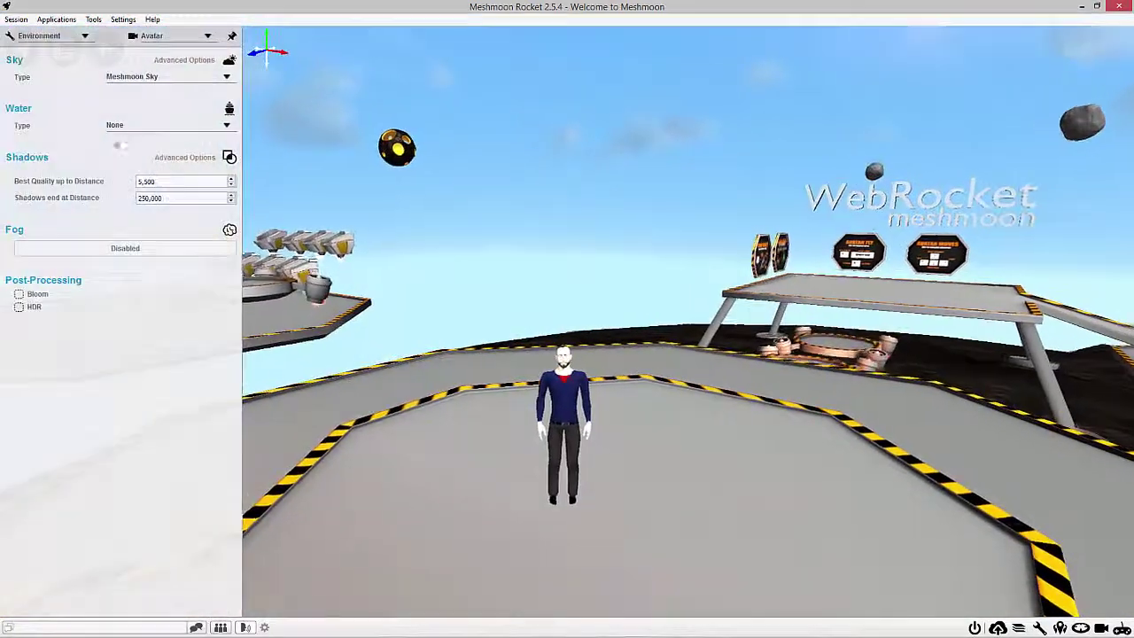
click(133, 125)
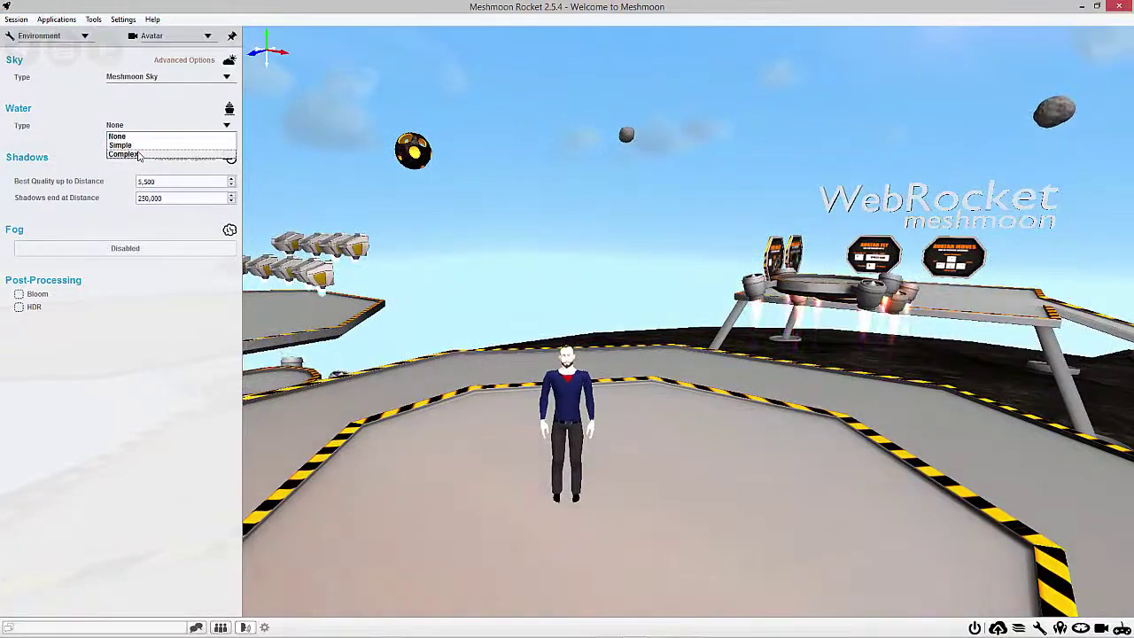
click(137, 156)
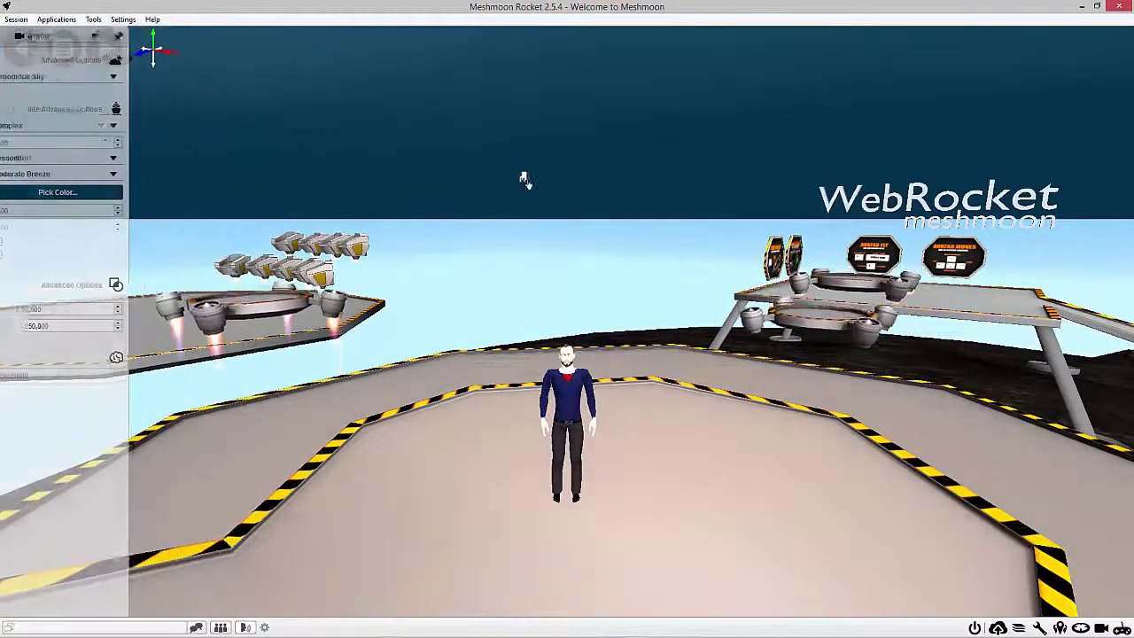
right_drag(545, 257, 541, 186)
scroll(551, 202, up, 3)
scroll(553, 204, up, 2)
mouse_move(49, 146)
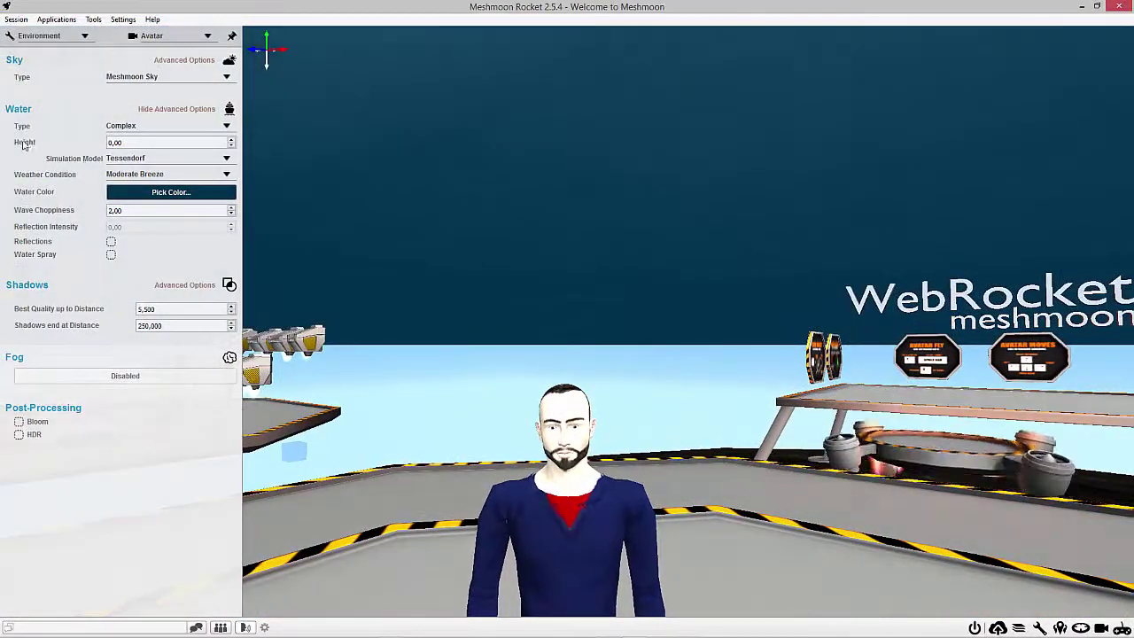
Lower the water height to -45 and view the water surface around the platforms.
click(231, 147)
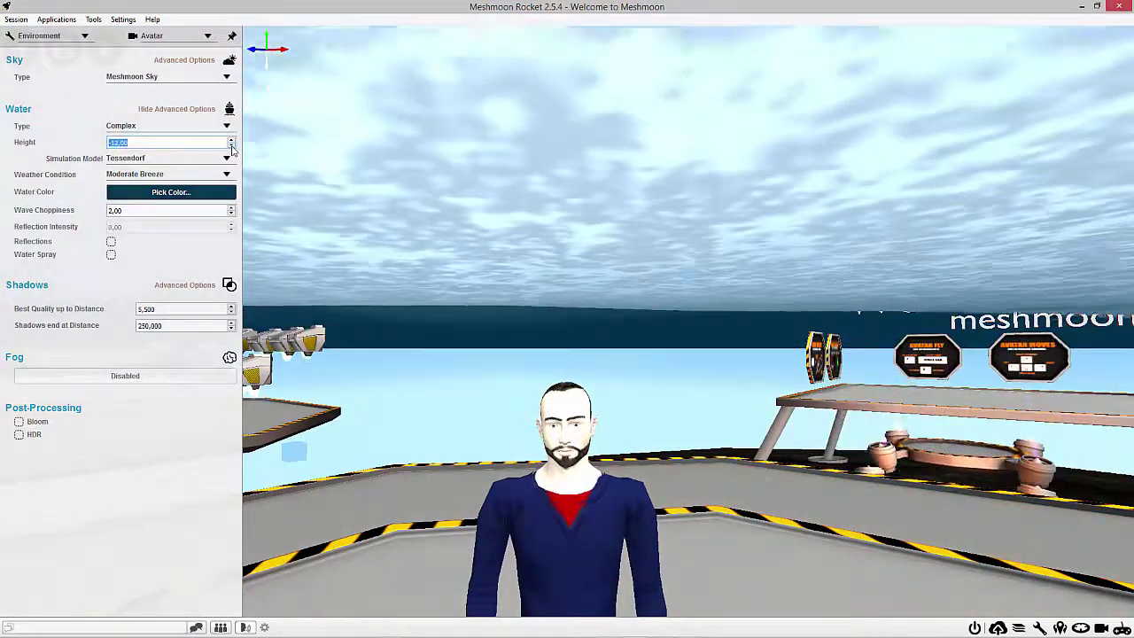
click(231, 147)
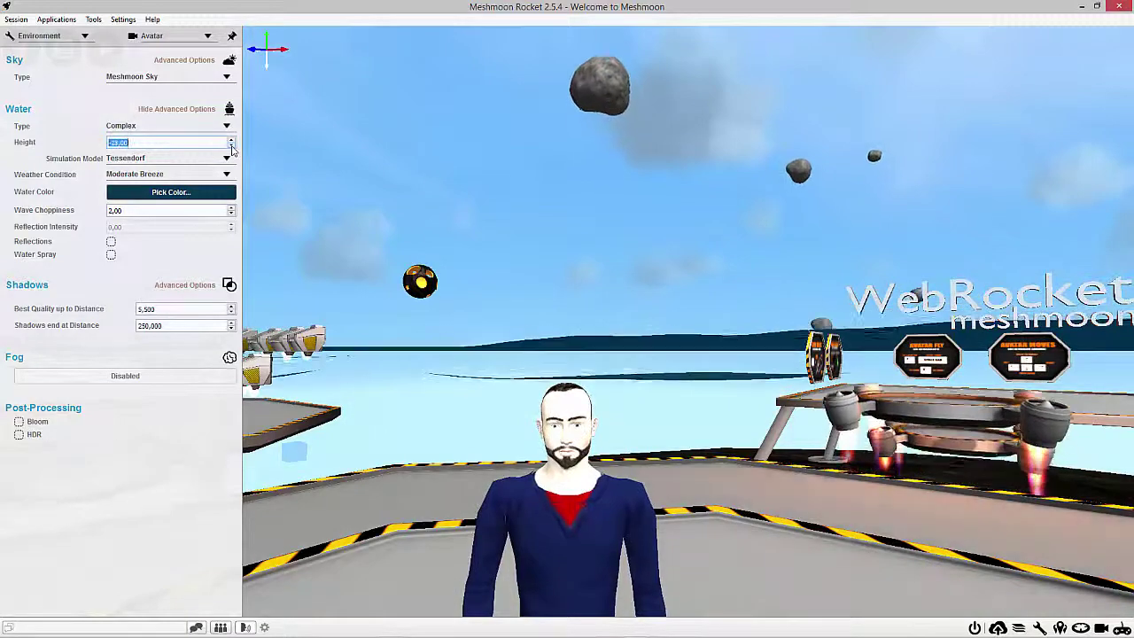
click(231, 147)
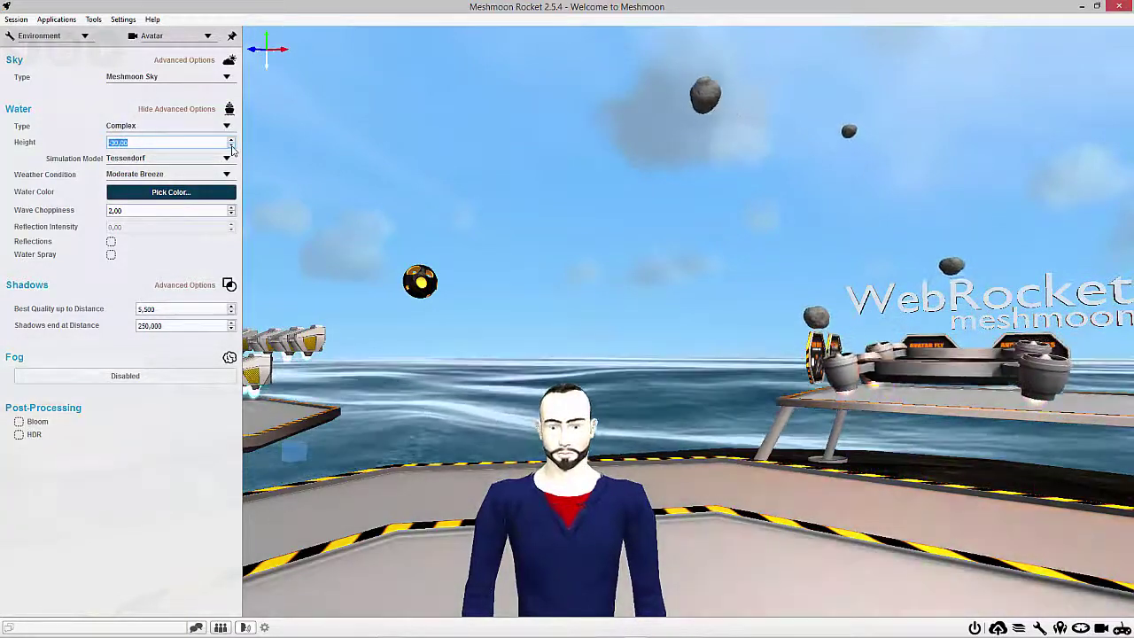
click(231, 146)
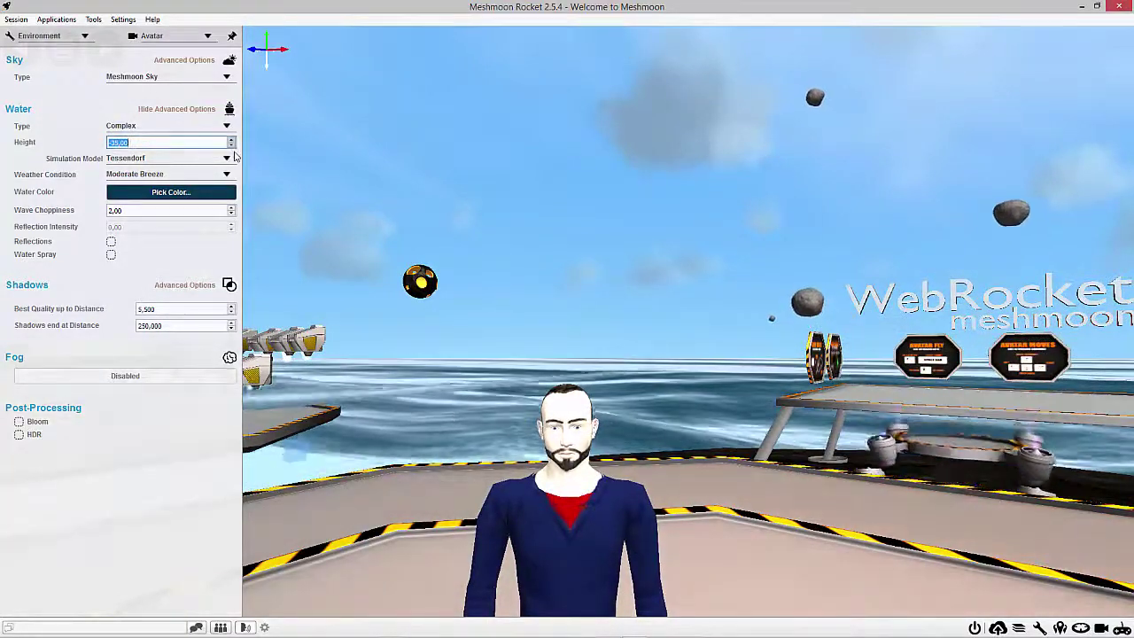
click(232, 147)
click(231, 149)
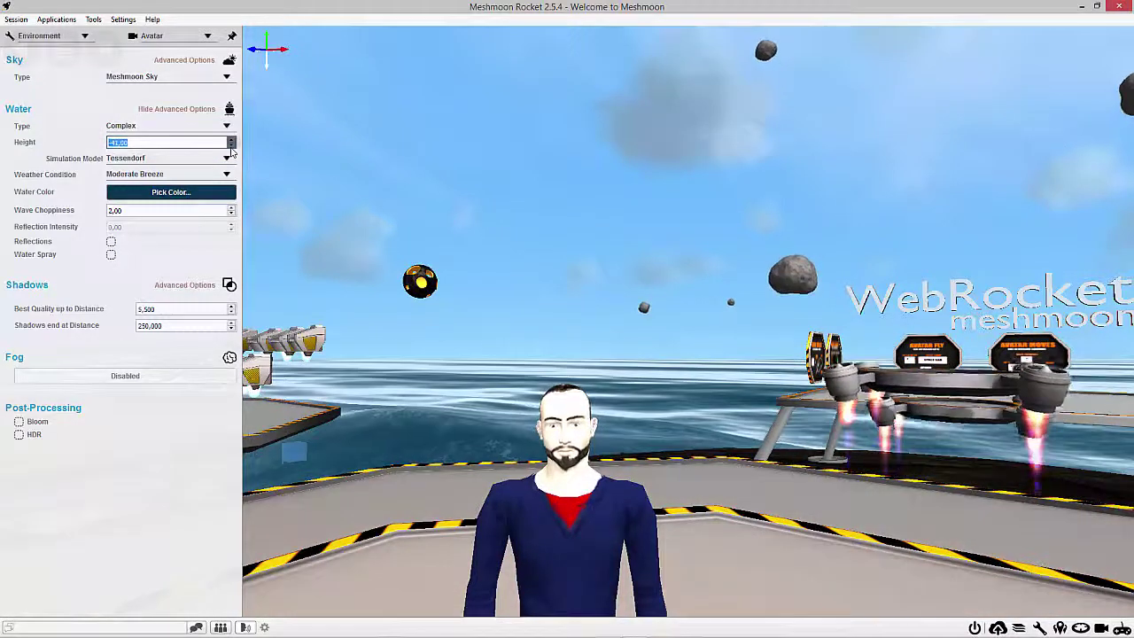
click(230, 149)
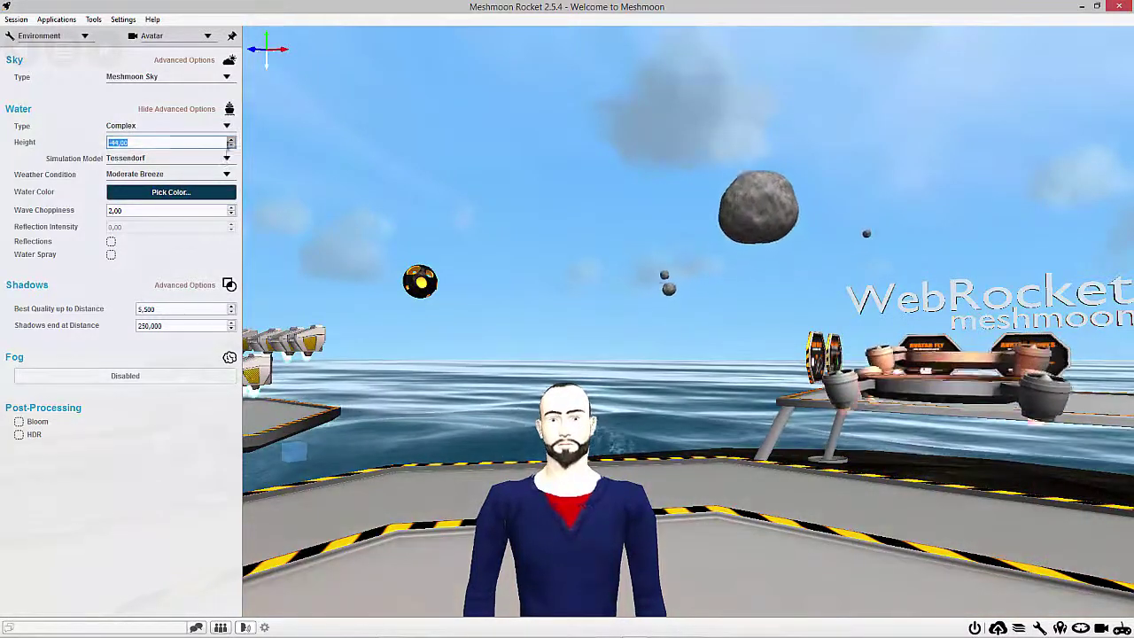
click(232, 145)
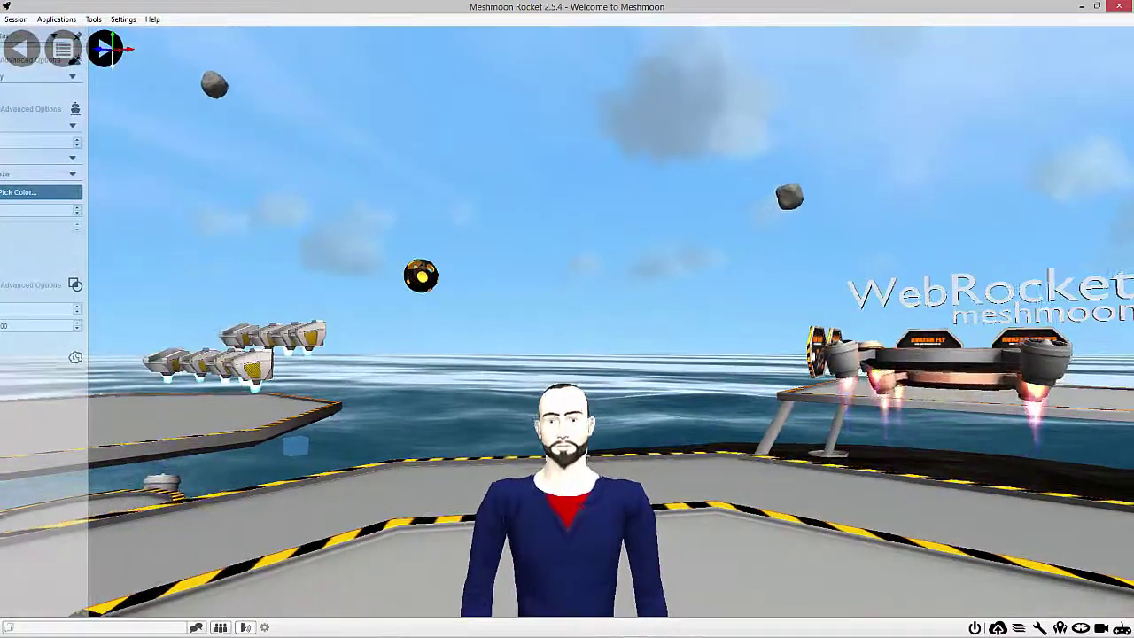
right_drag(473, 356, 246, 431)
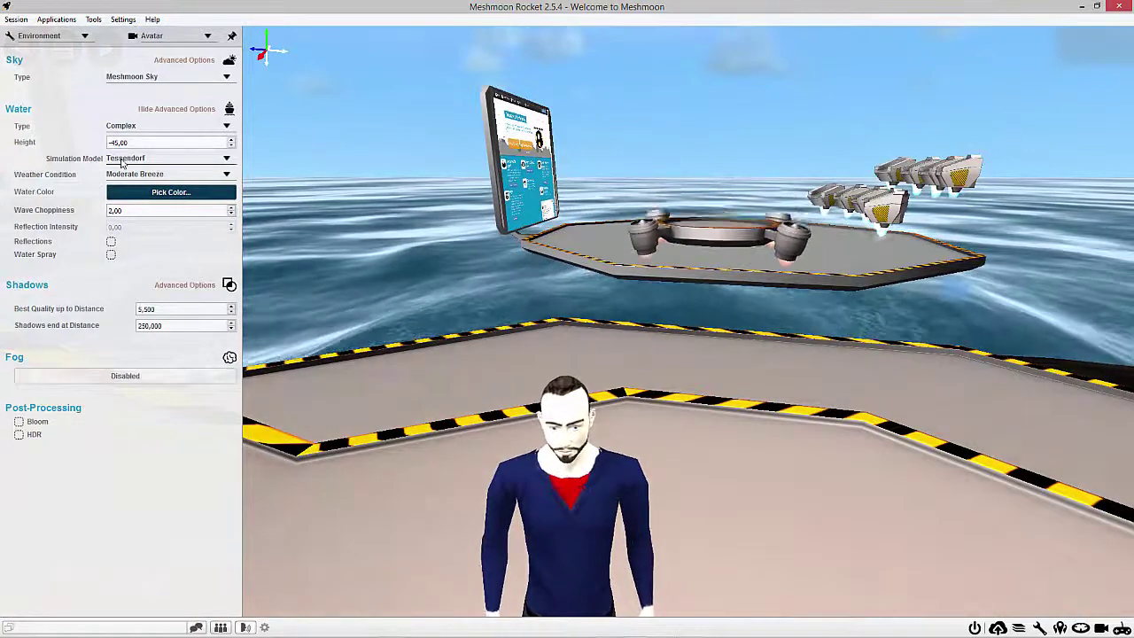
Set the water's simulation model to Pierson-Moskowitz and its weather condition to Fresh Breeze.
click(133, 158)
click(133, 179)
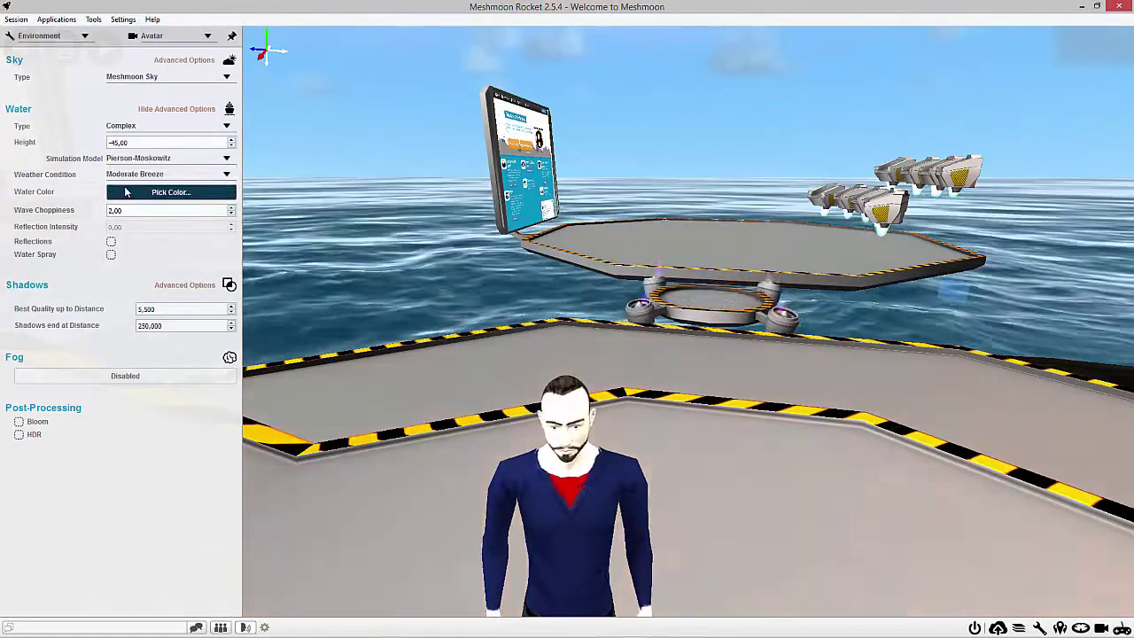
click(134, 157)
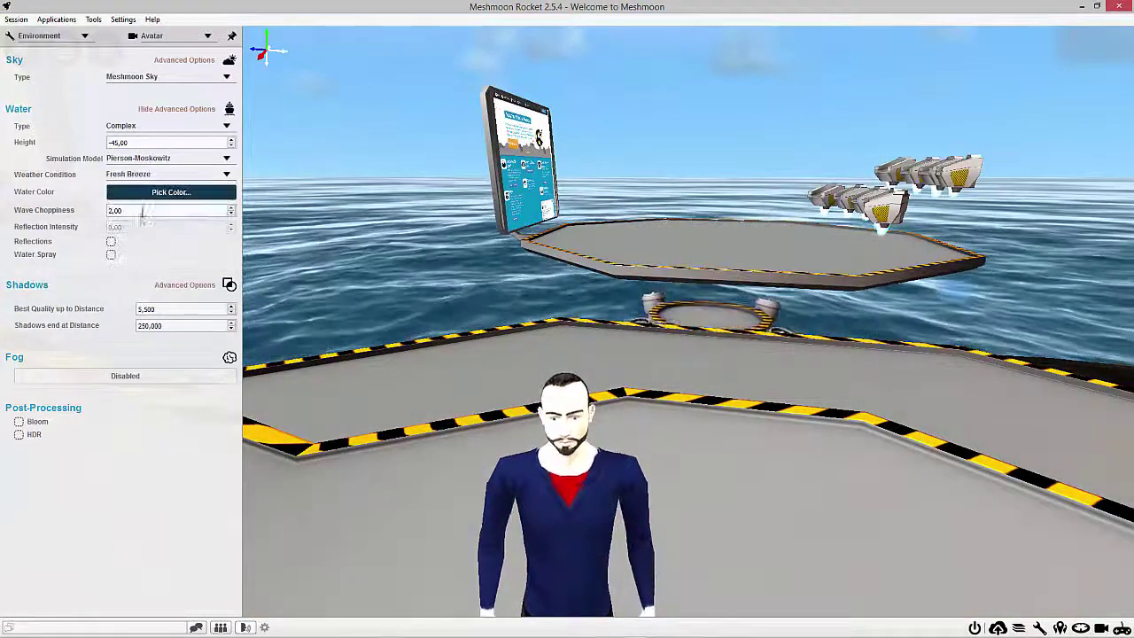
Preview a dark red water color, then restore the dark blue saved in the custom colors.
click(162, 192)
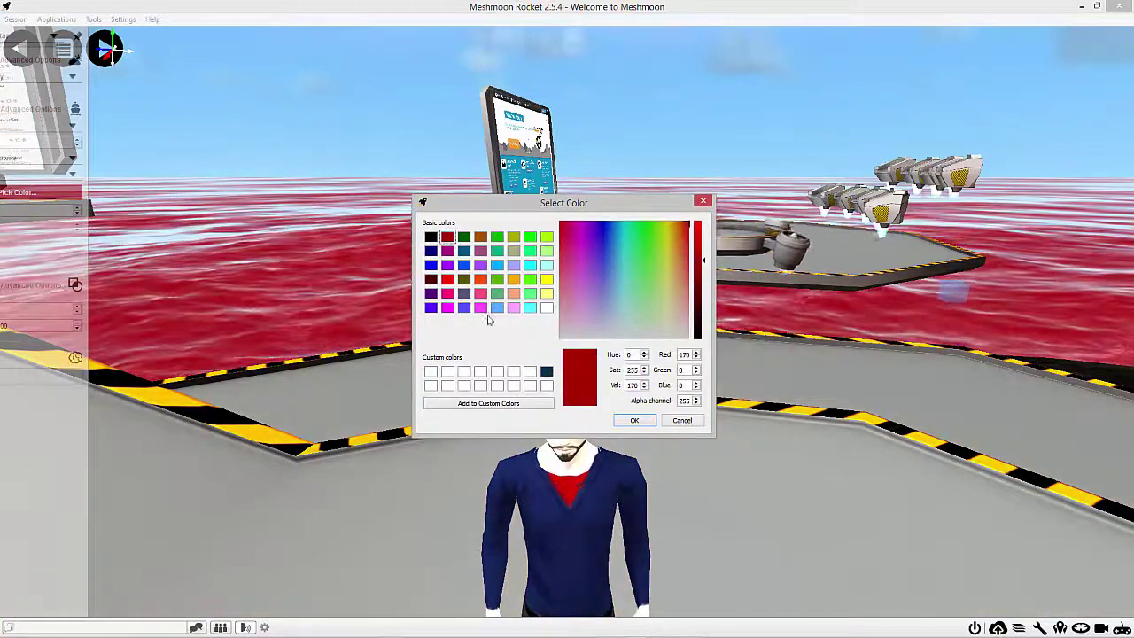
click(546, 373)
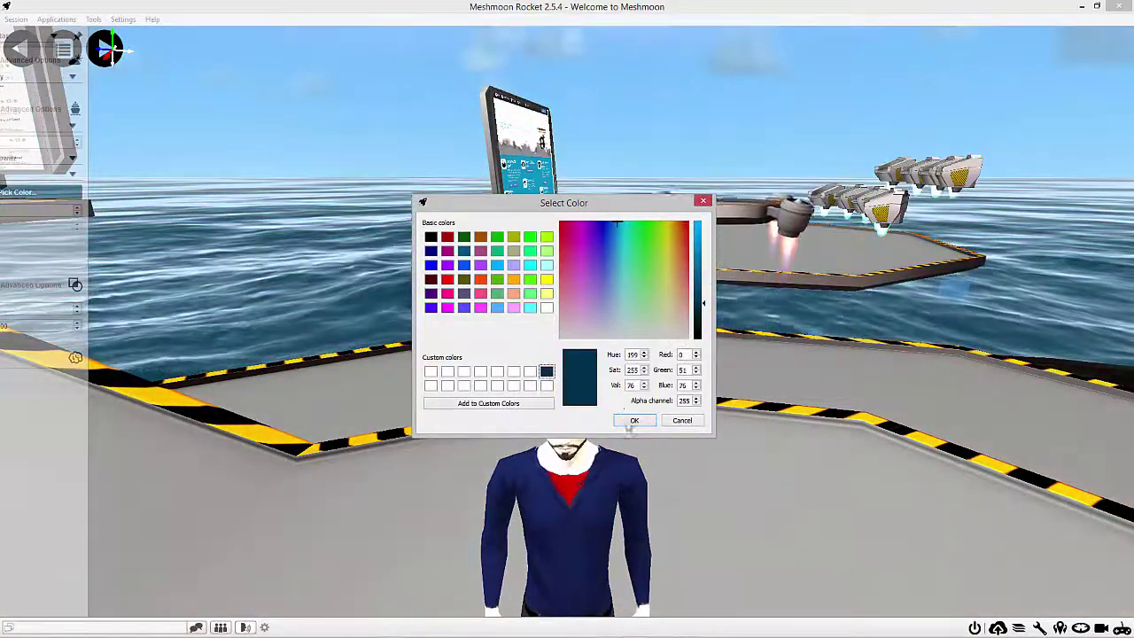
click(633, 422)
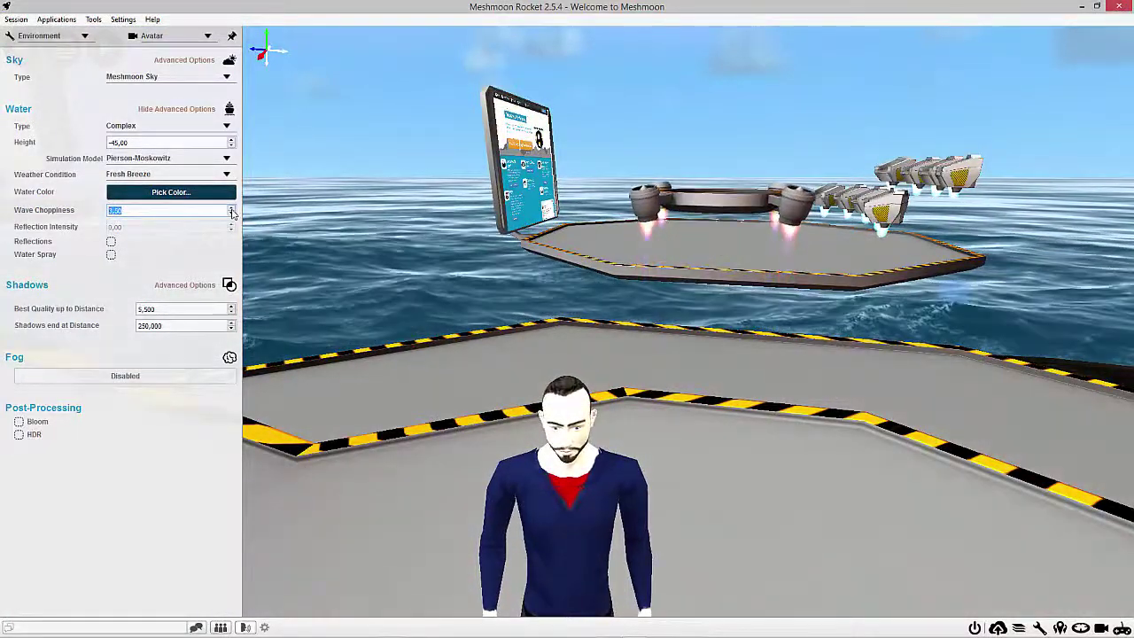
Set the wave choppiness to 3.50 and enable the water reflections.
click(232, 213)
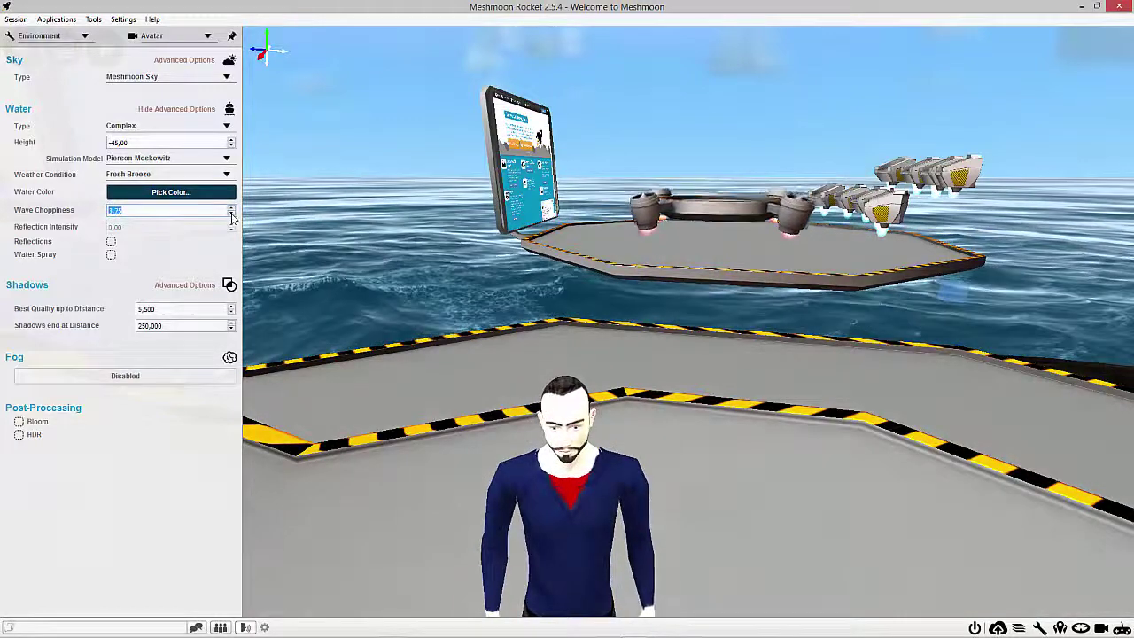
click(232, 217)
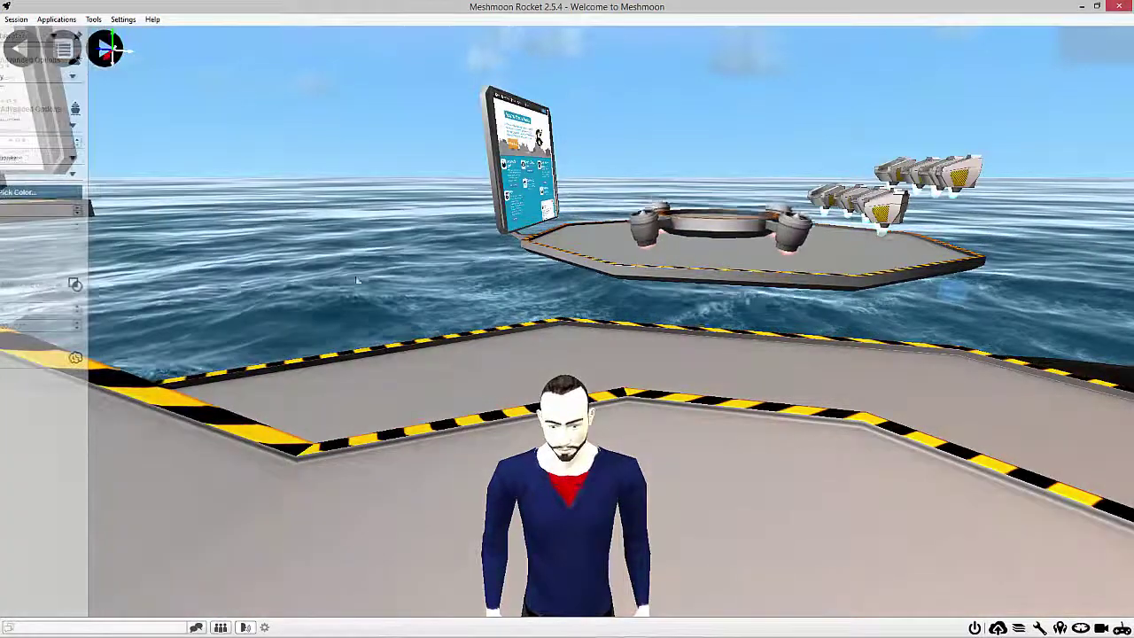
click(111, 242)
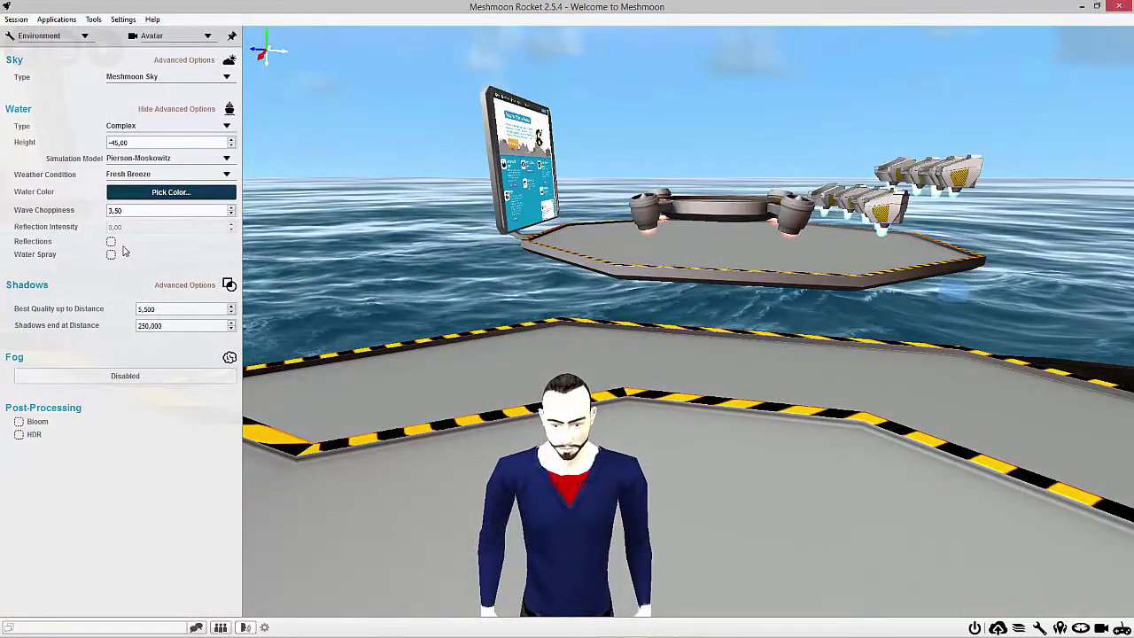
click(111, 242)
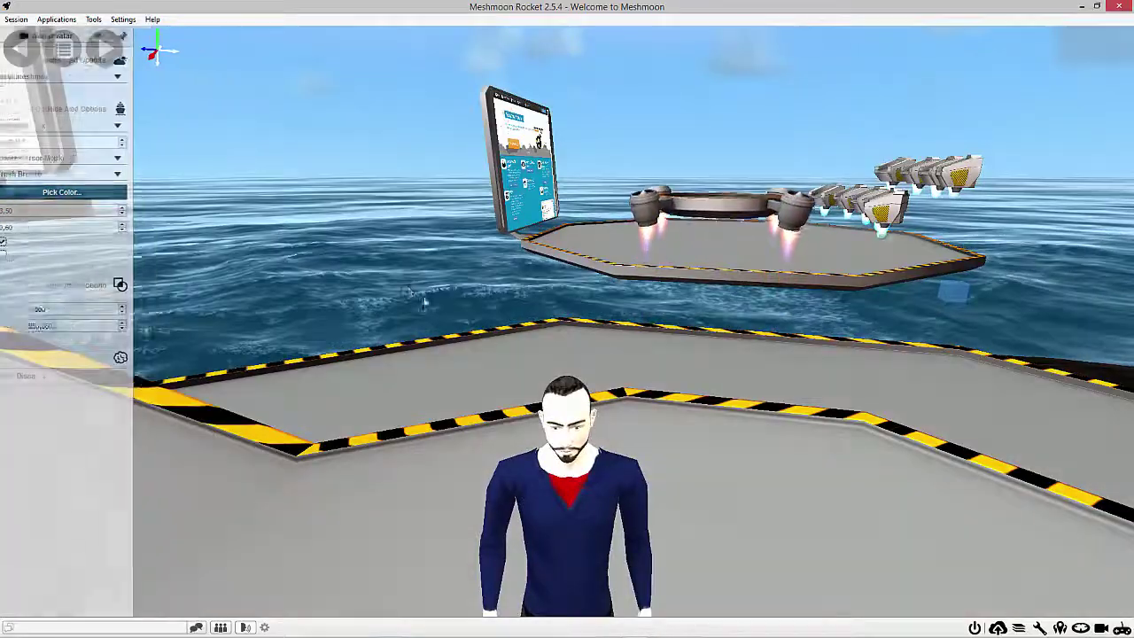
Look around at the water beyond the platforms, then hide the water's advanced options.
right_drag(455, 355, 17, 354)
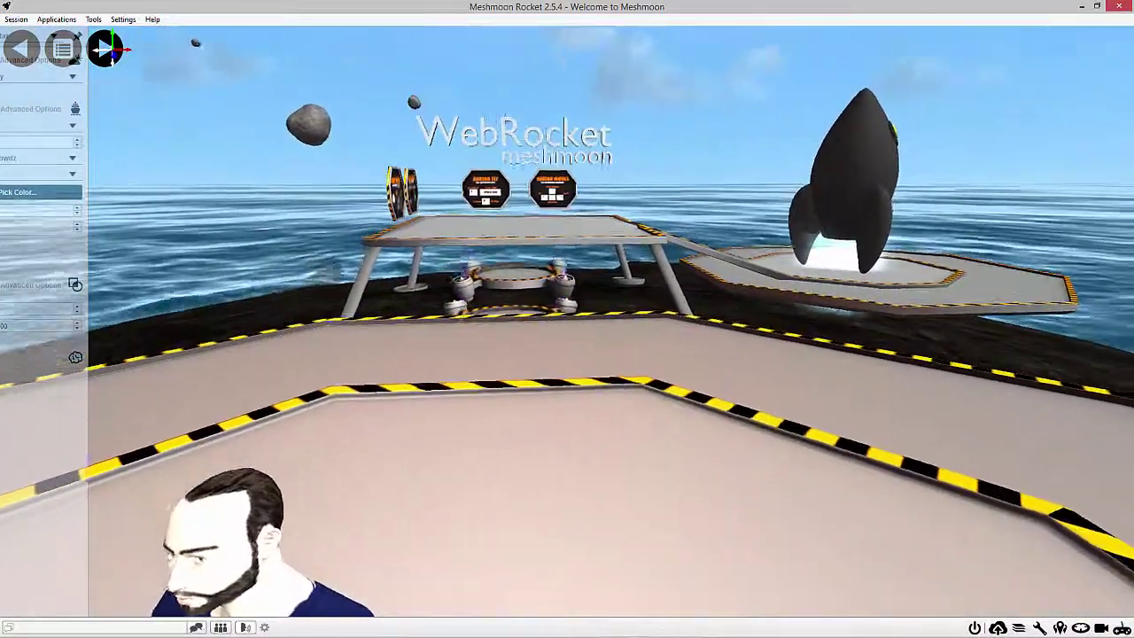
mouse_move(443, 222)
right_down()
mouse_move(445, 161)
mouse_move(469, 152)
mouse_move(359, 152)
mouse_move(450, 238)
right_up()
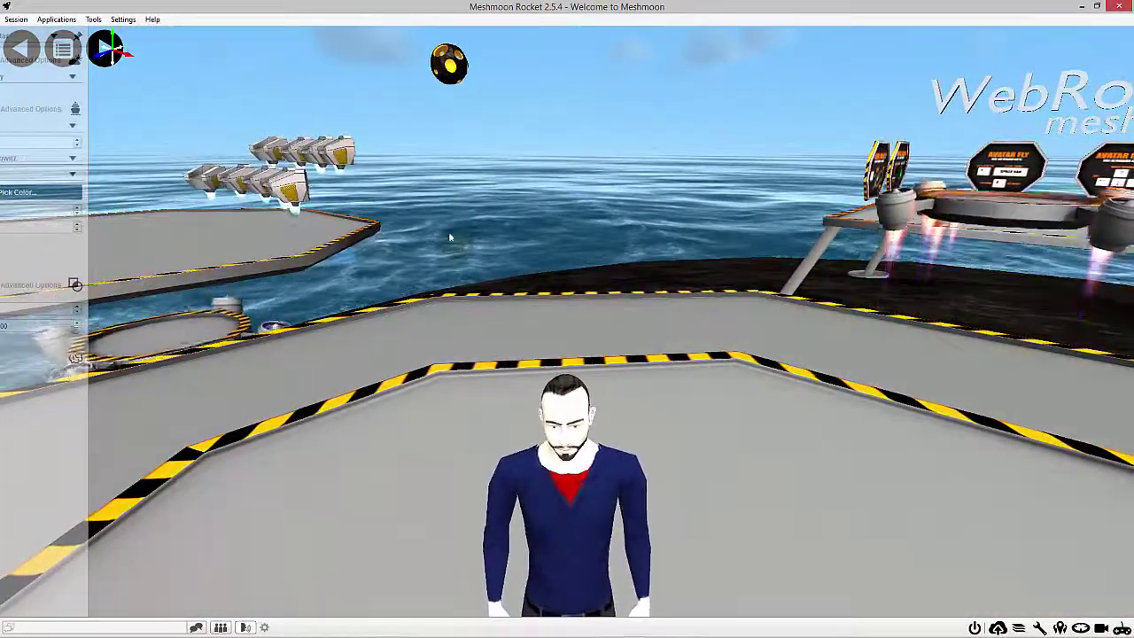
mouse_move(108, 252)
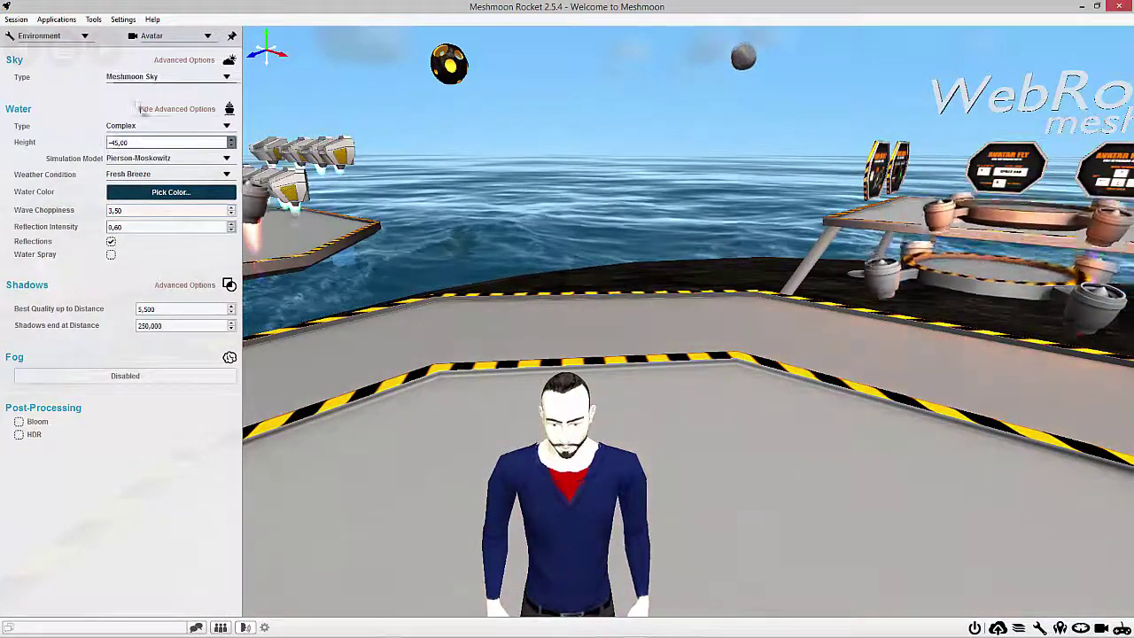
click(173, 113)
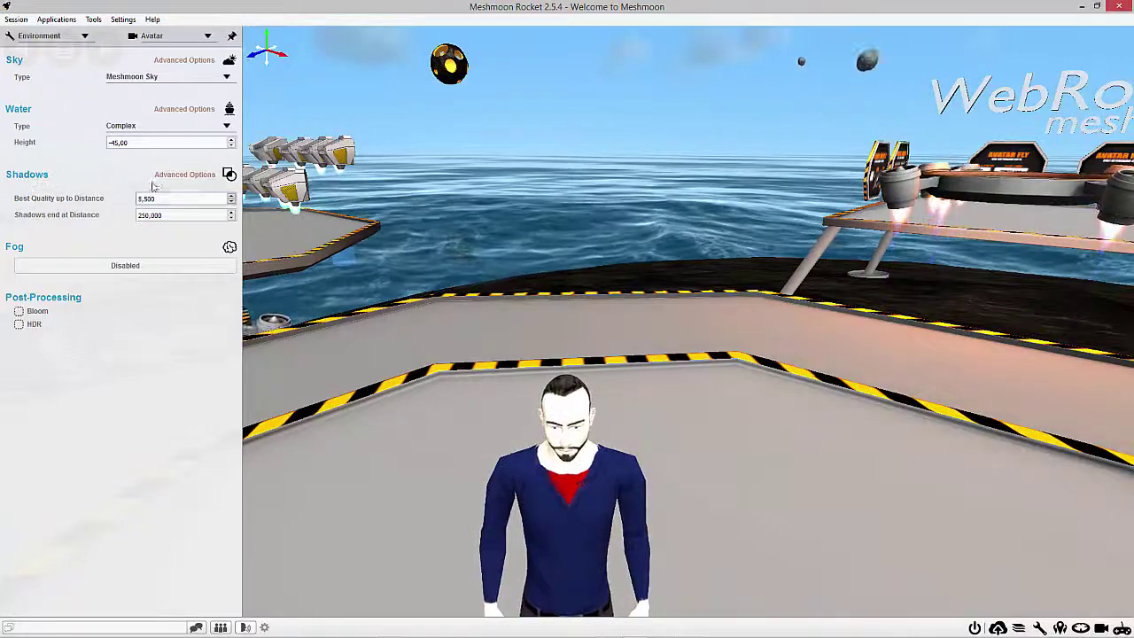
Look through the shadows' advanced options with the shadow debug panels shown briefly, then hide the options.
click(184, 174)
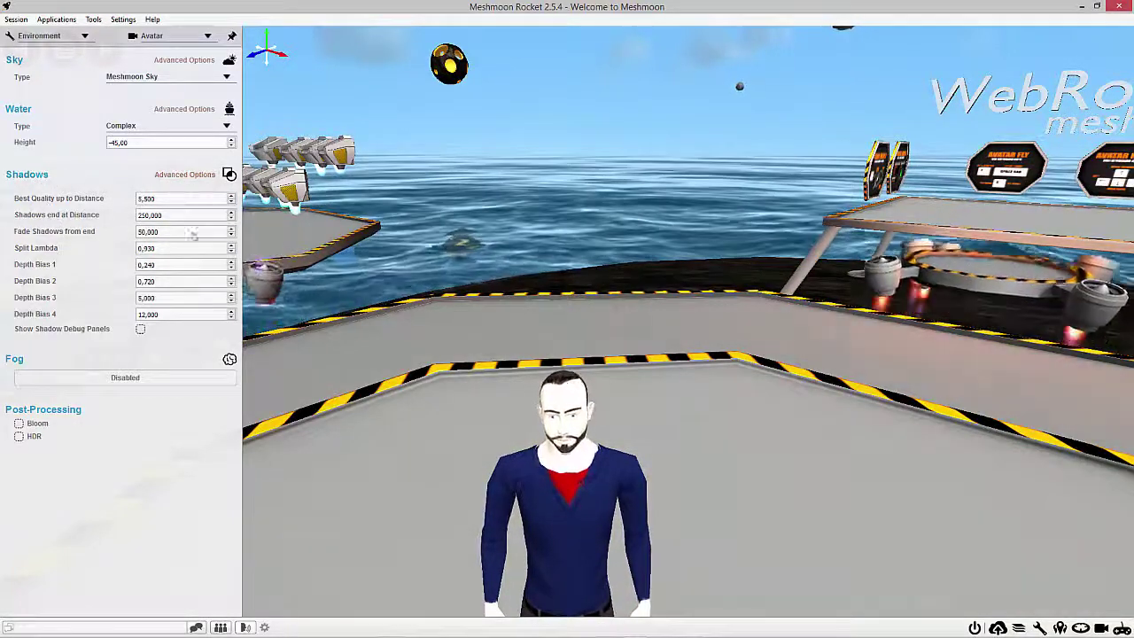
right_drag(552, 298, 495, 297)
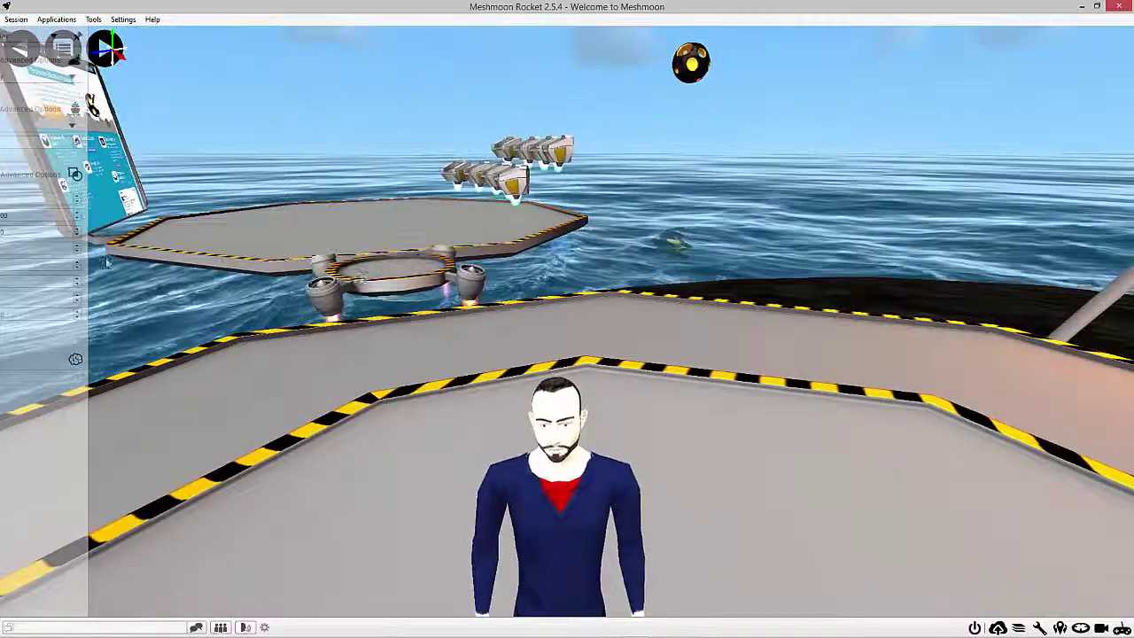
mouse_move(143, 202)
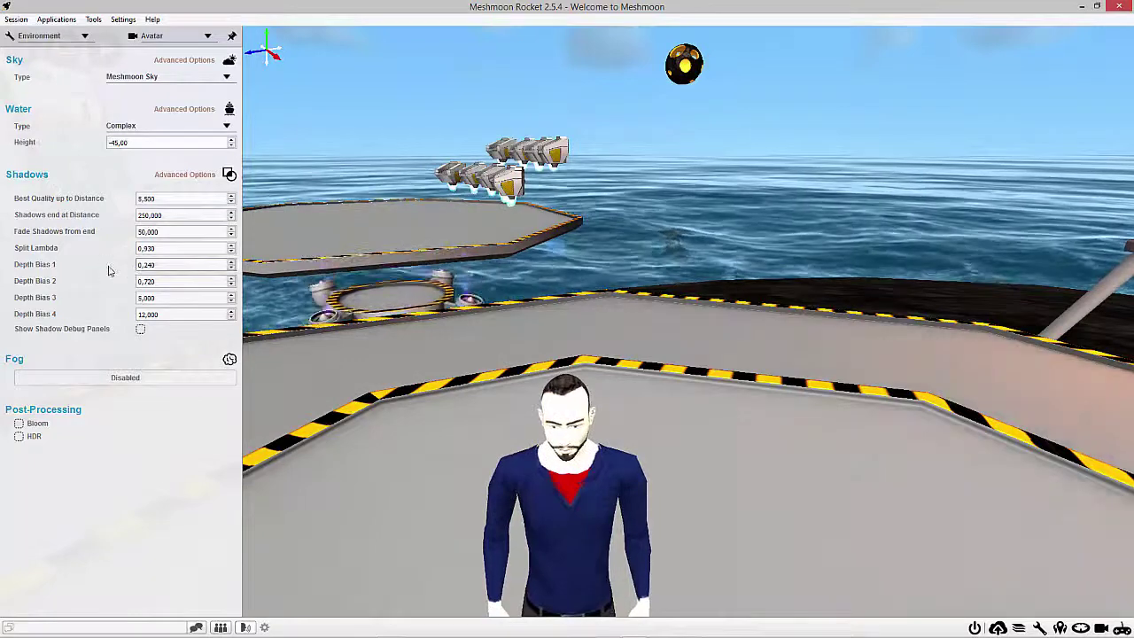
click(140, 329)
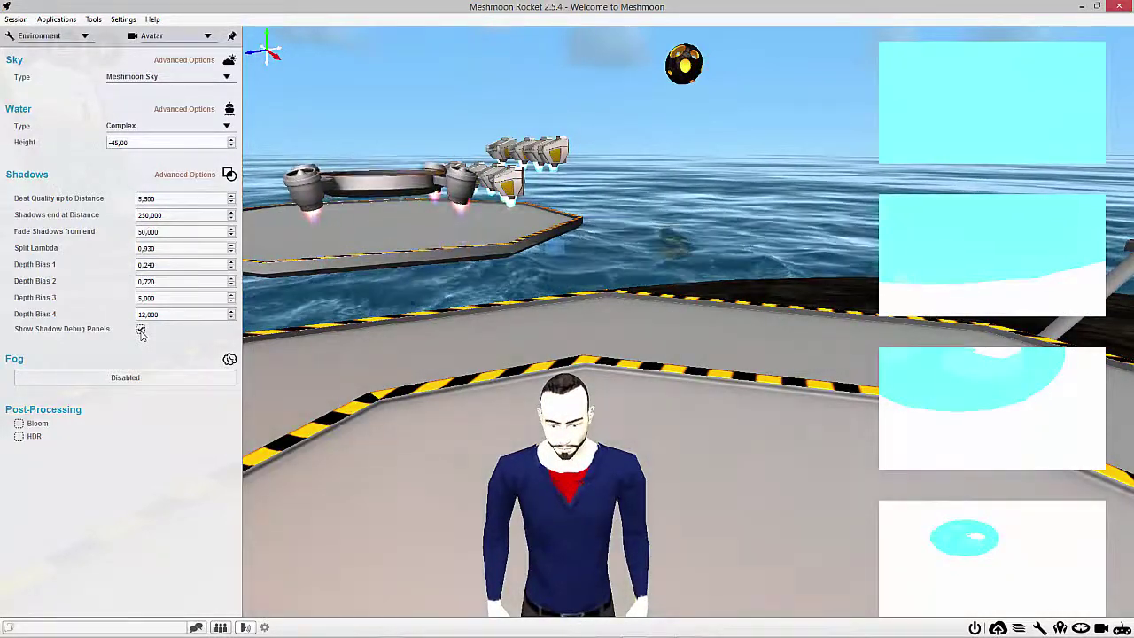
click(140, 329)
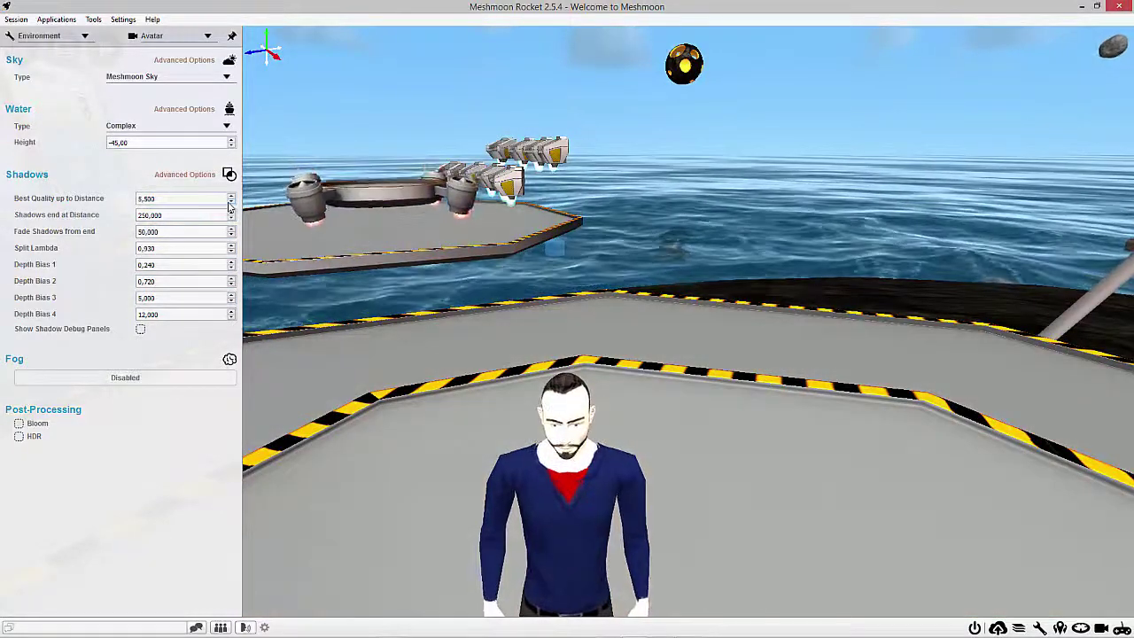
click(177, 216)
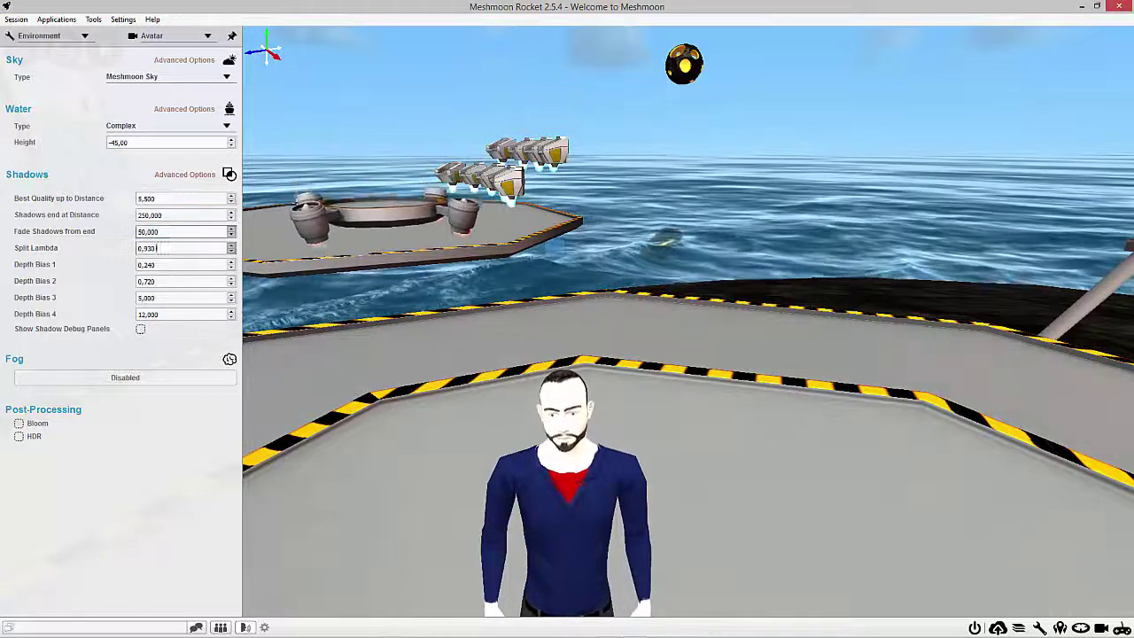
click(182, 176)
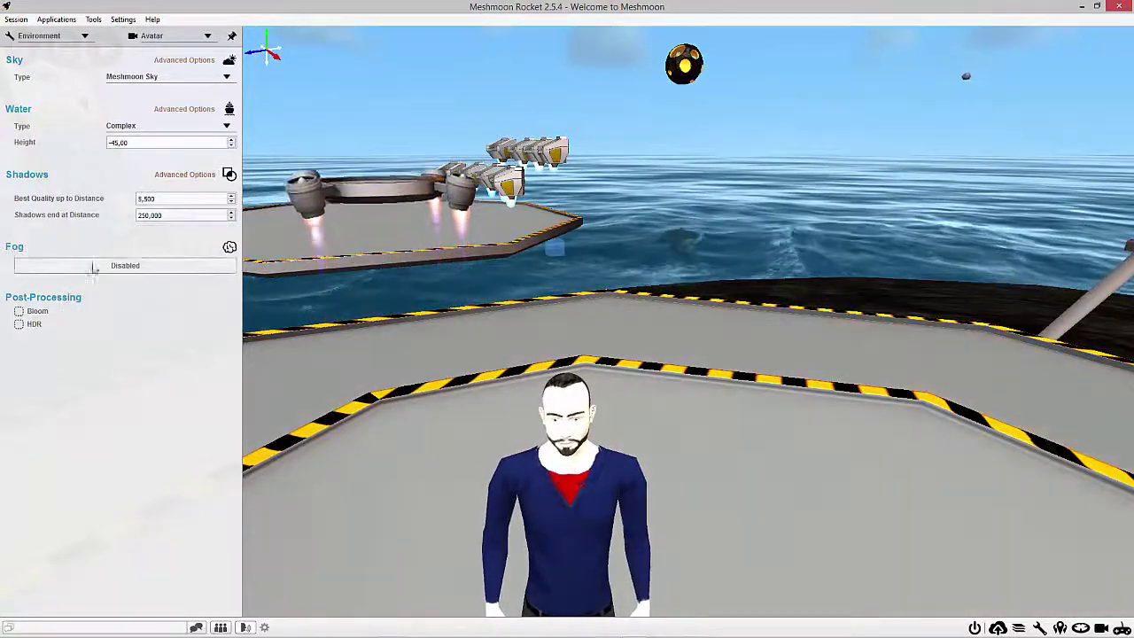
Enable the fog and open its color selection, closing it without choosing a color.
click(139, 267)
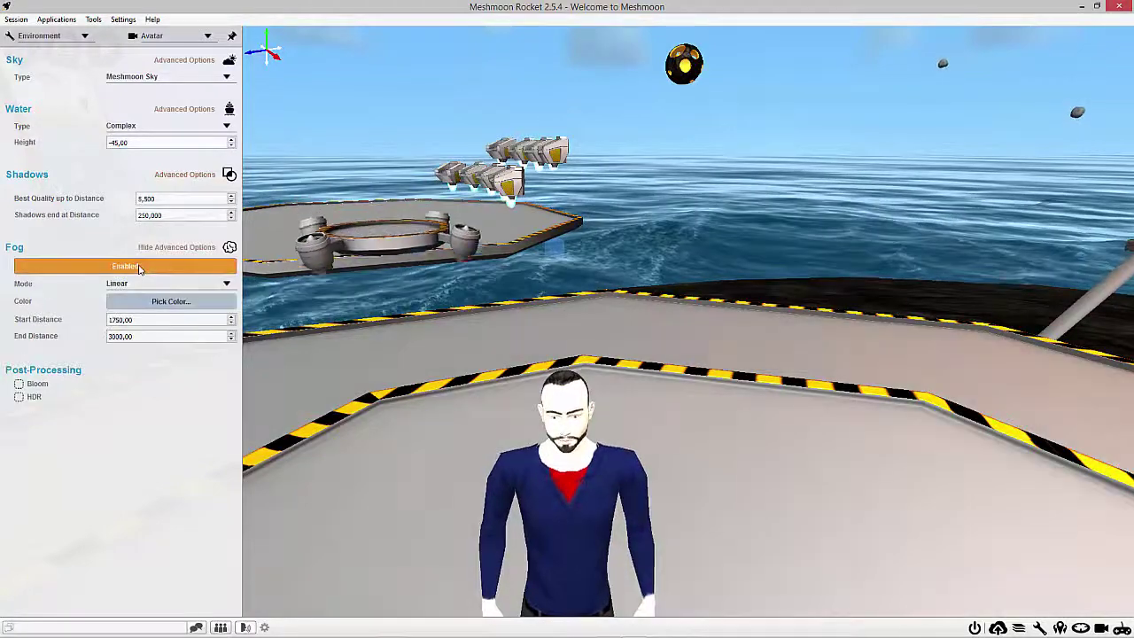
click(191, 306)
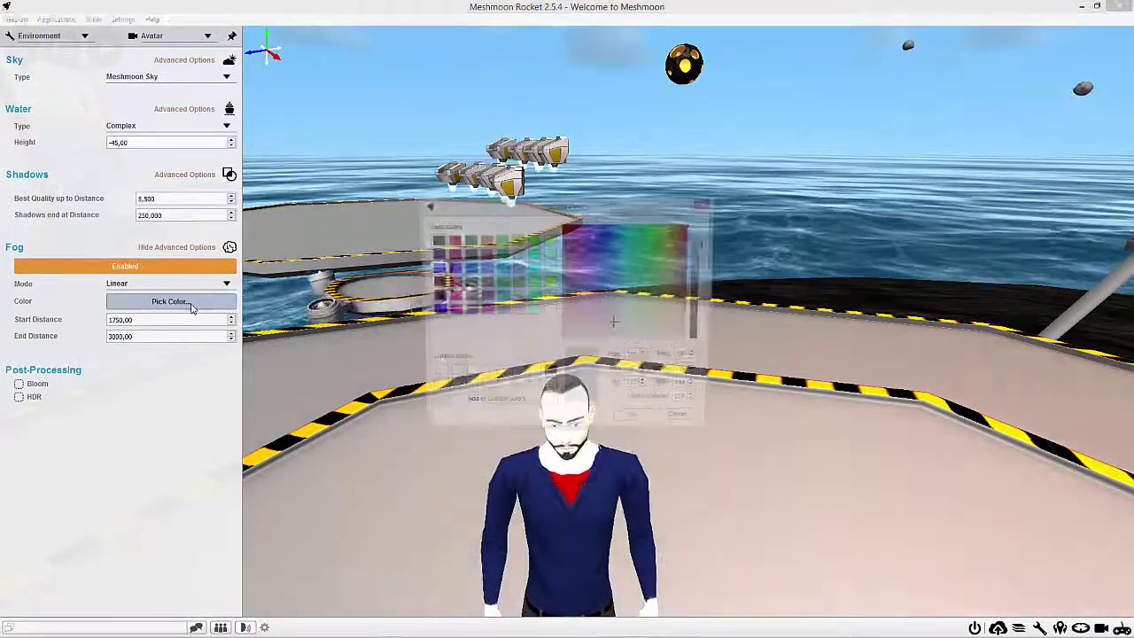
click(706, 204)
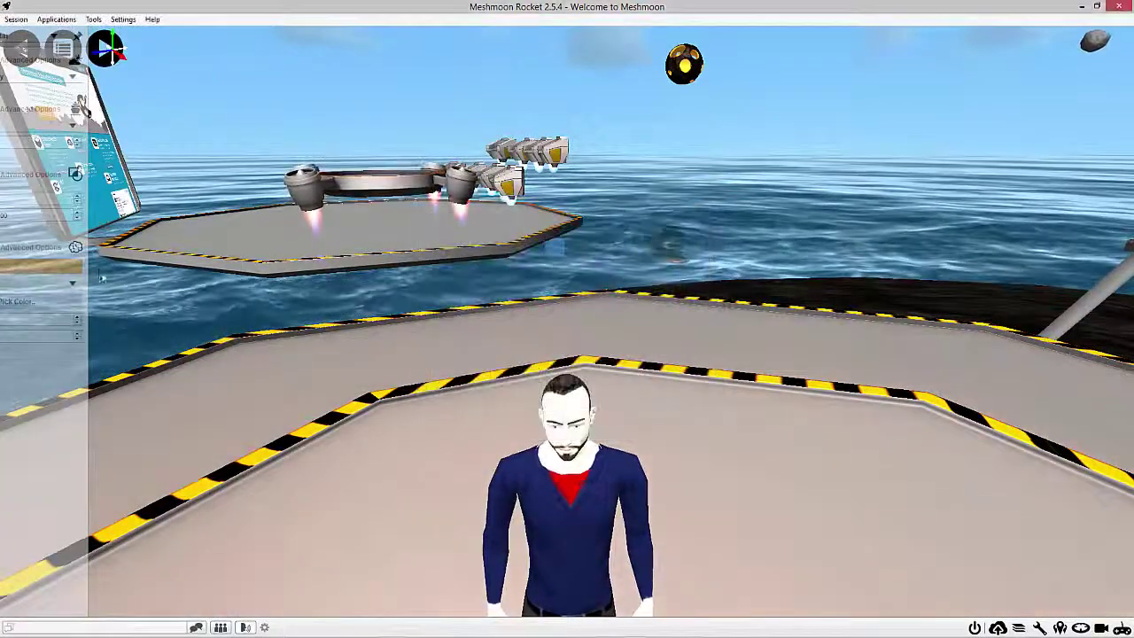
Try the Exponentially and ExponentiallySquare fog modes, then return the mode to Linear.
mouse_move(9, 316)
click(118, 286)
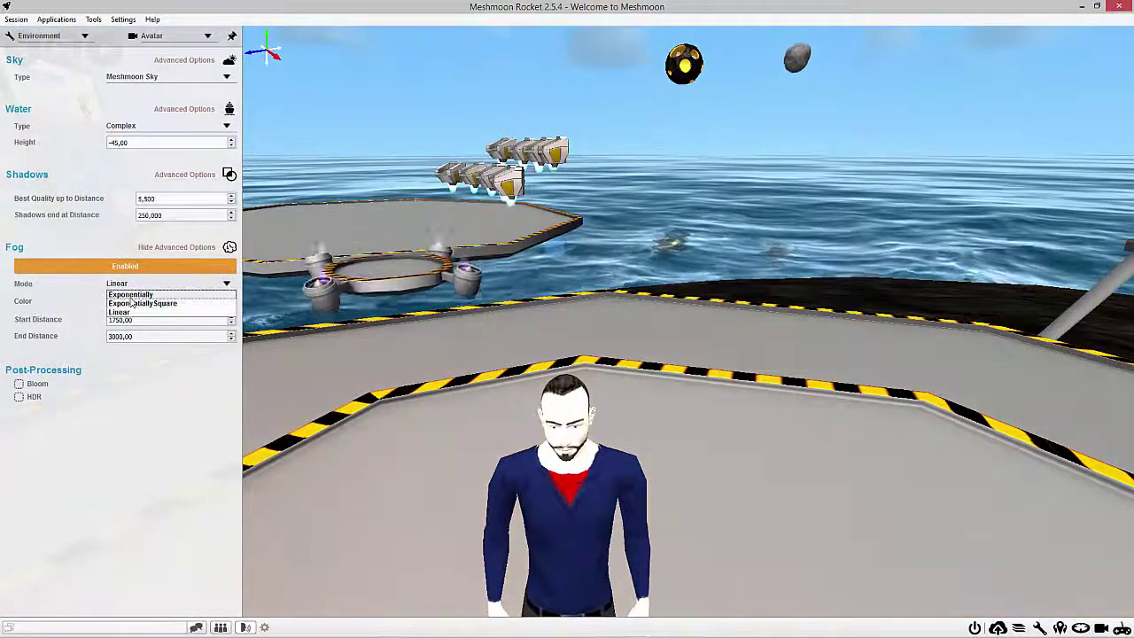
click(121, 297)
click(132, 284)
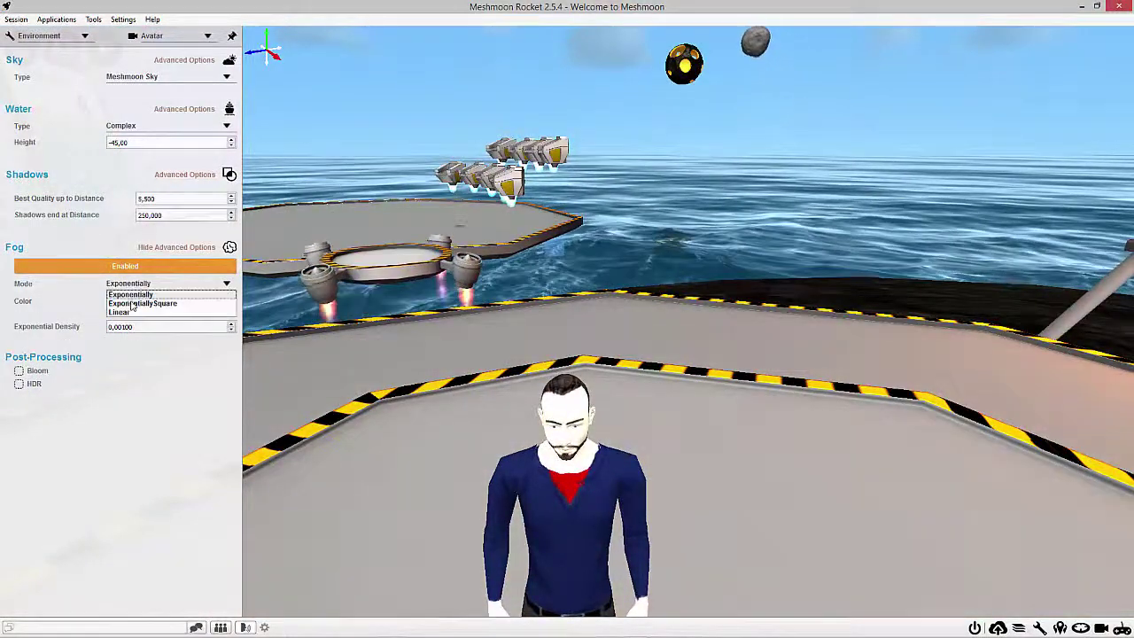
click(135, 295)
click(133, 285)
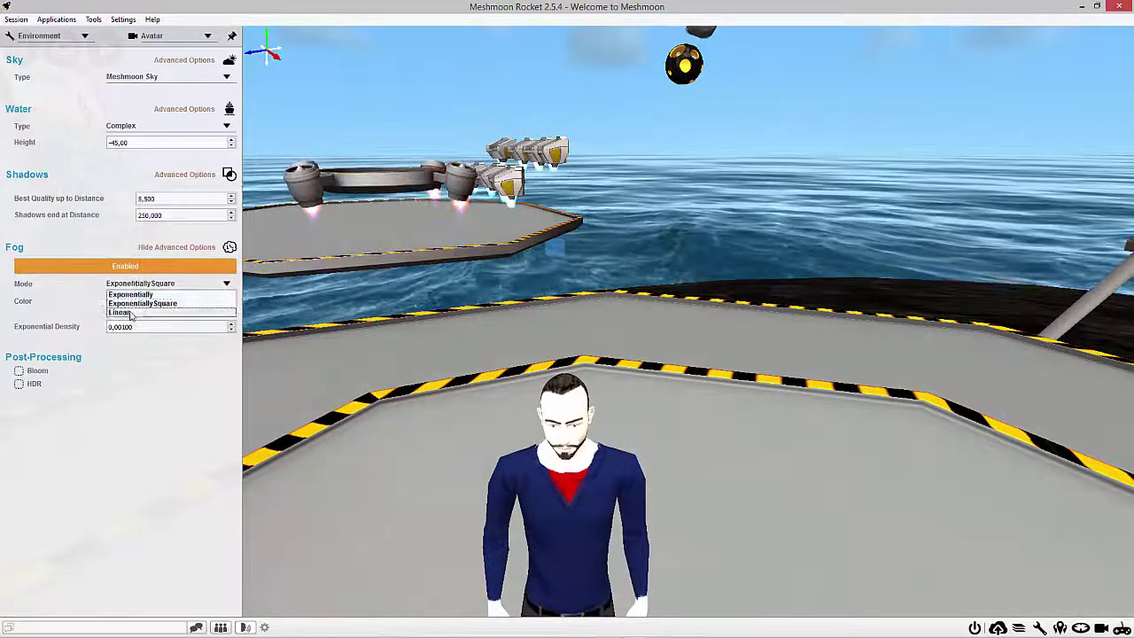
click(111, 314)
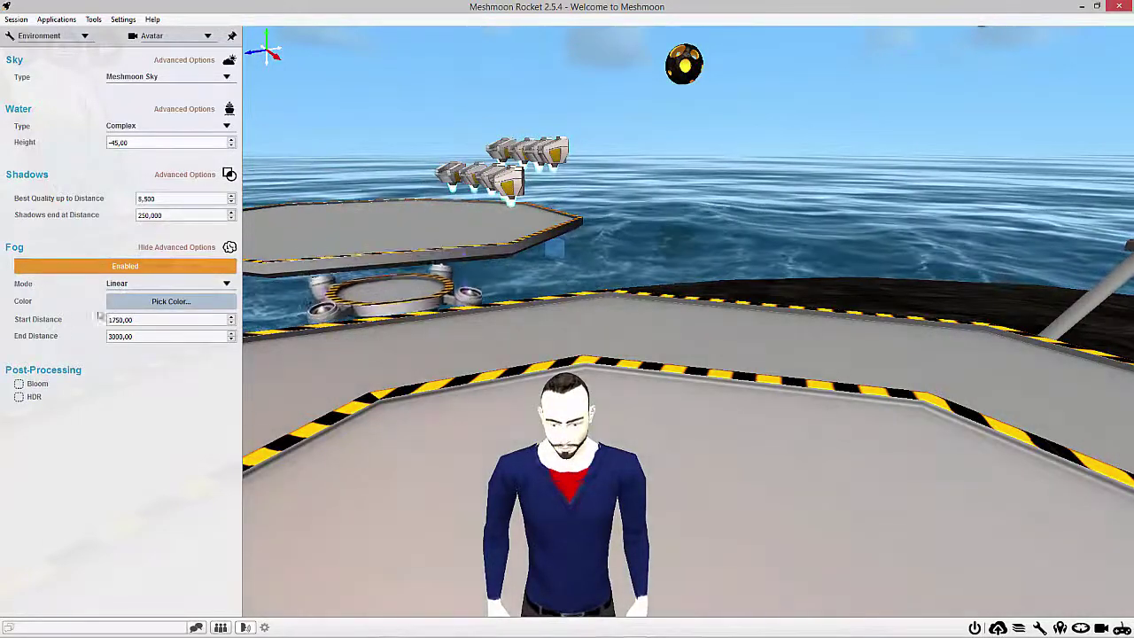
Set the fog's start distance to 150 and its end distance to 300, then disable the fog.
click(116, 322)
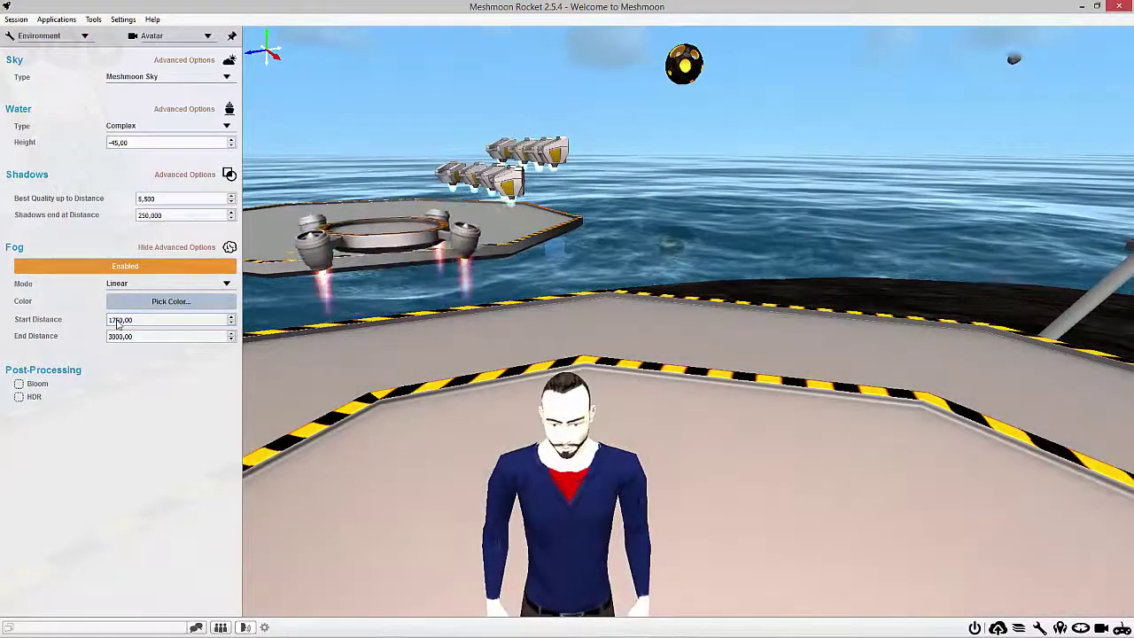
key(BackSpace)
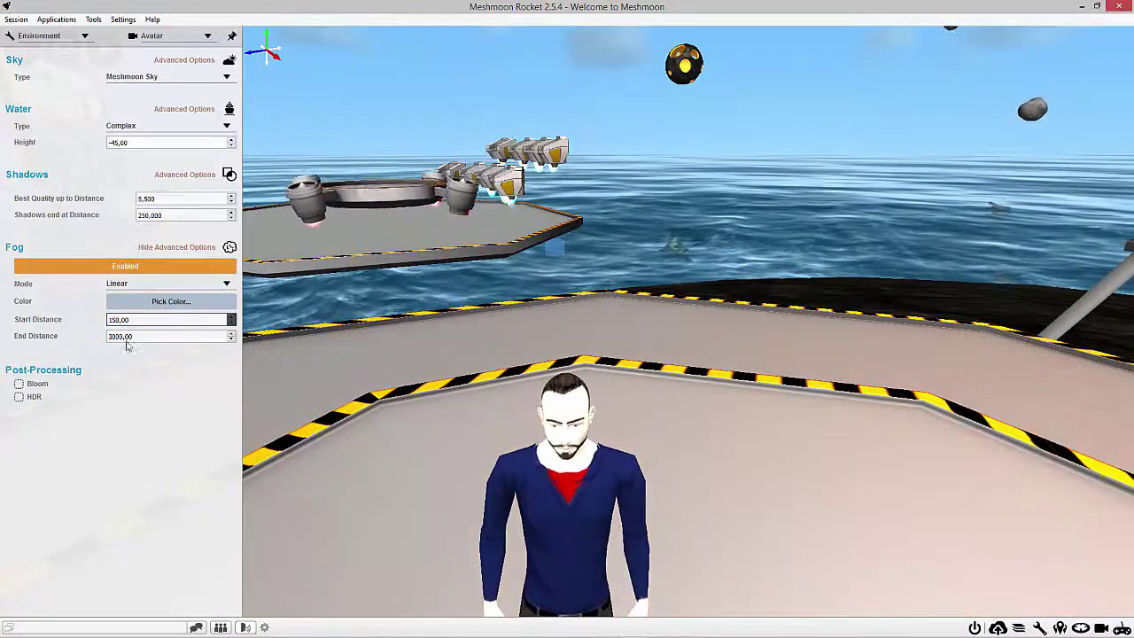
click(123, 338)
key(BackSpace)
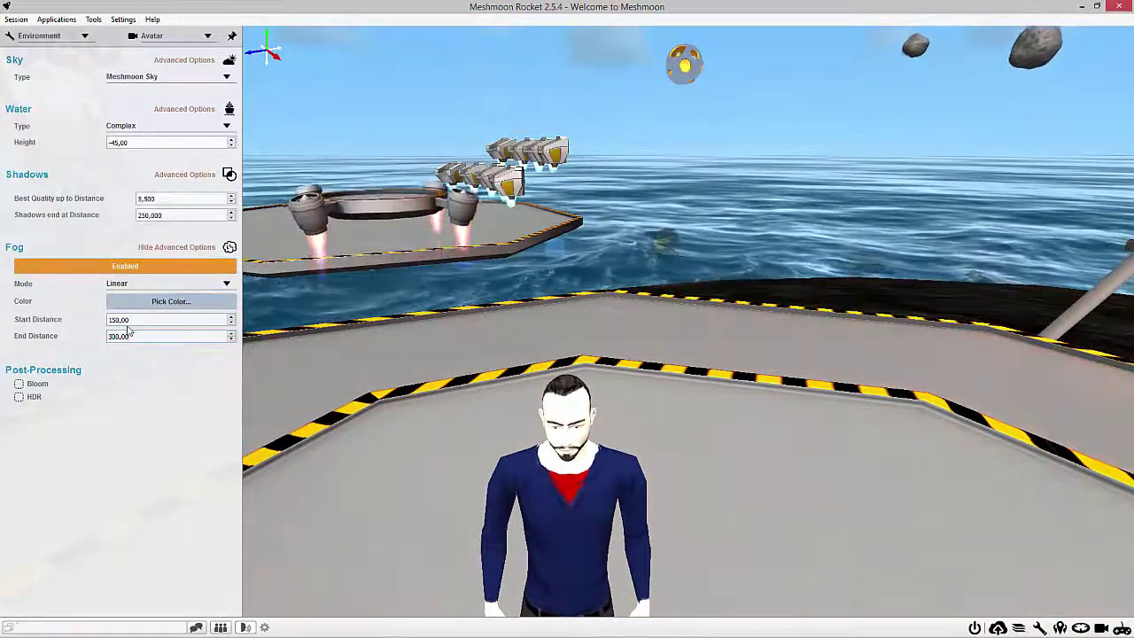
key(Return)
click(110, 268)
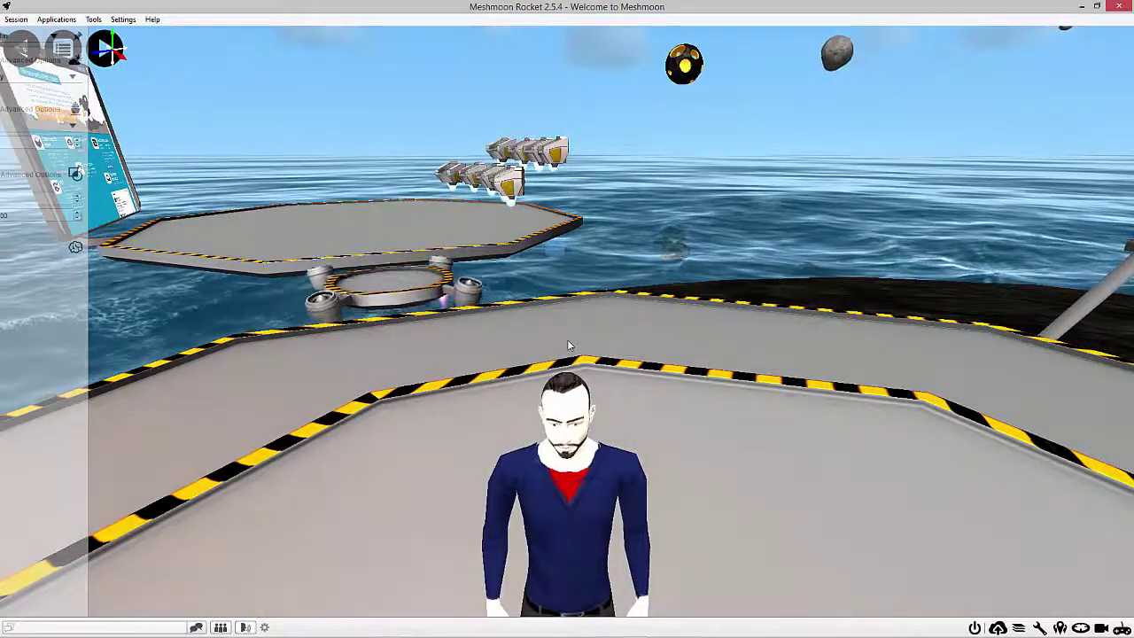
Turn and zoom out the view, then walk the avatar across the platforms to inspect the surrounding scene.
right_drag(768, 405, 590, 410)
scroll(589, 413, down, 6)
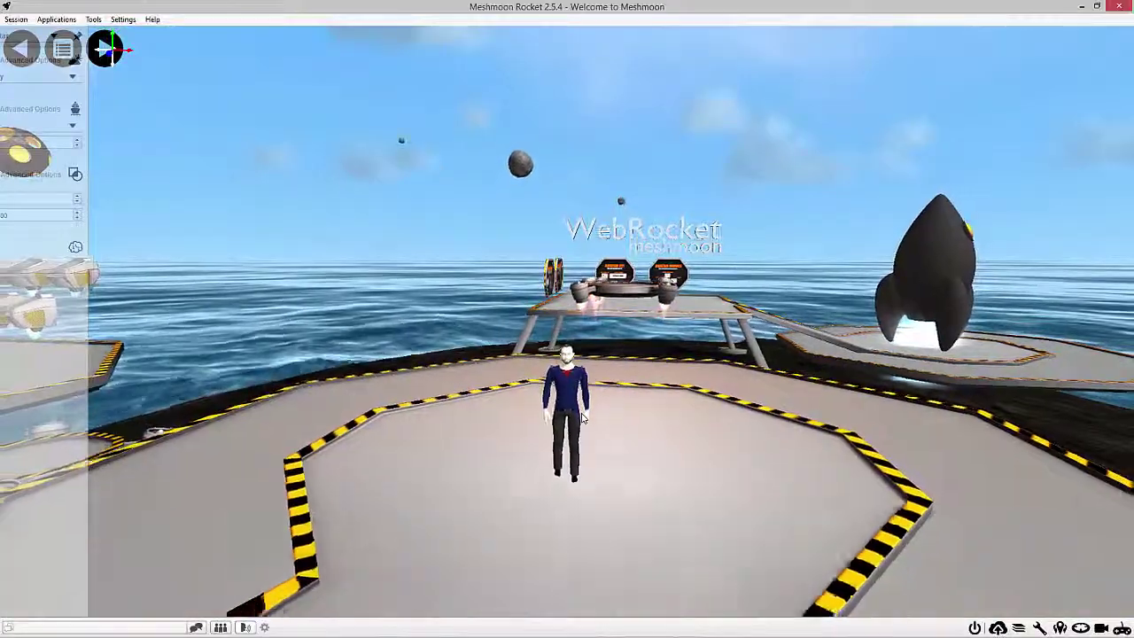
key(w)
key(d)
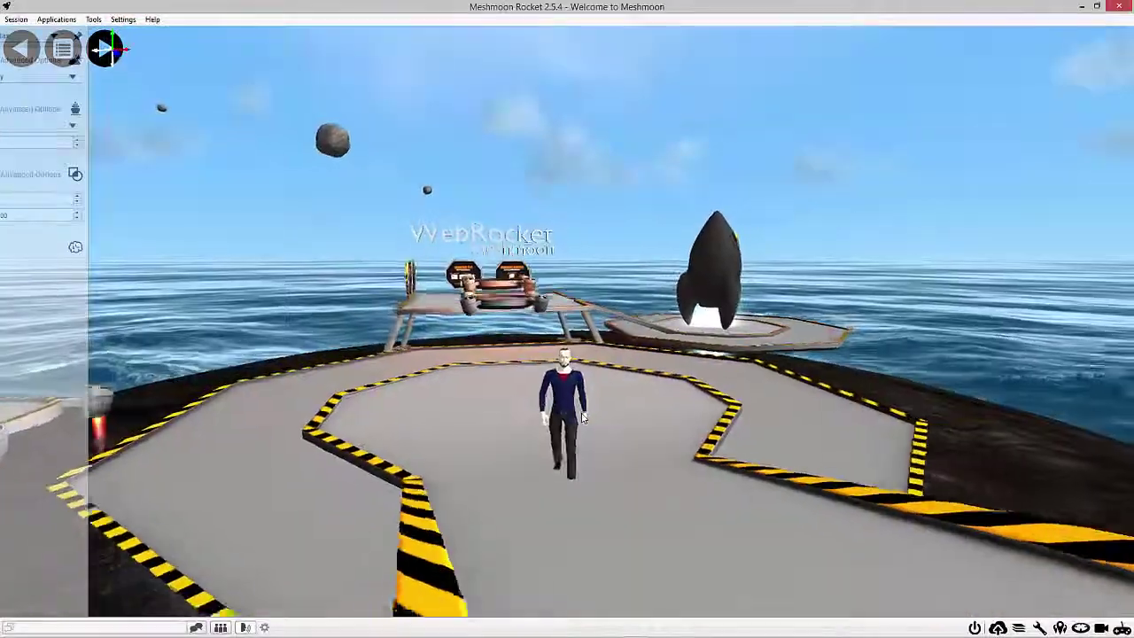
key(a)
key(a)
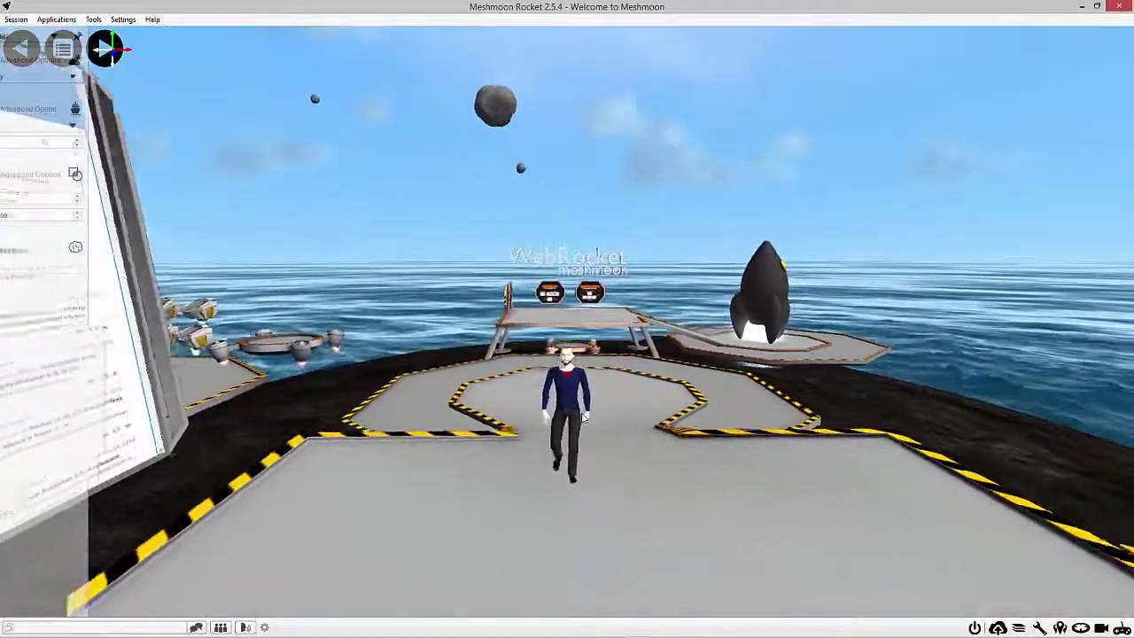
key(d)
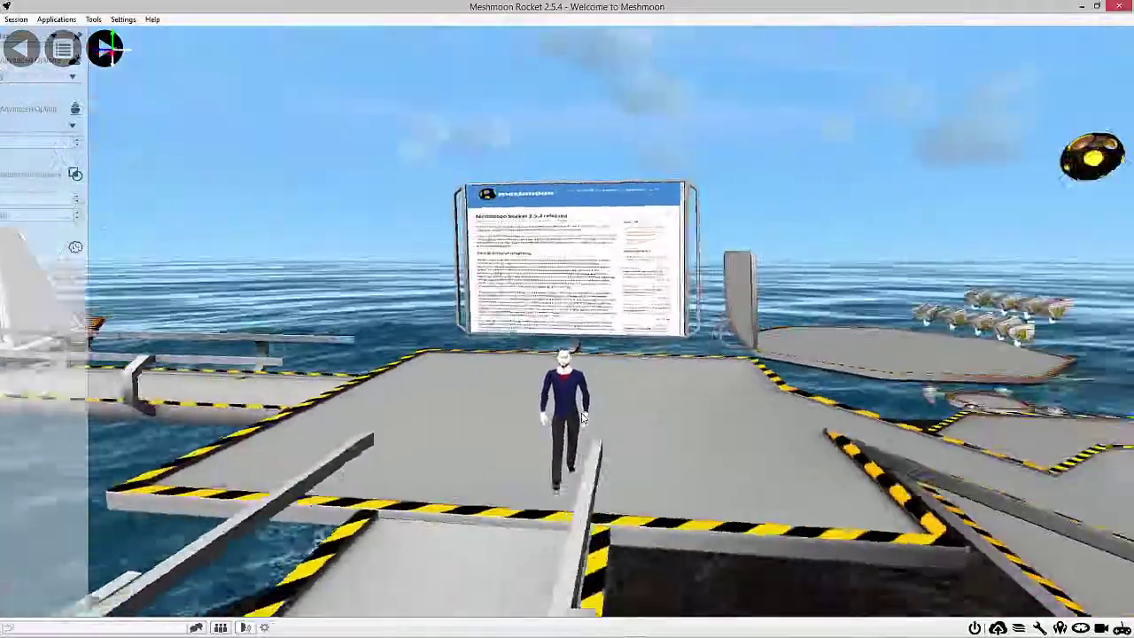